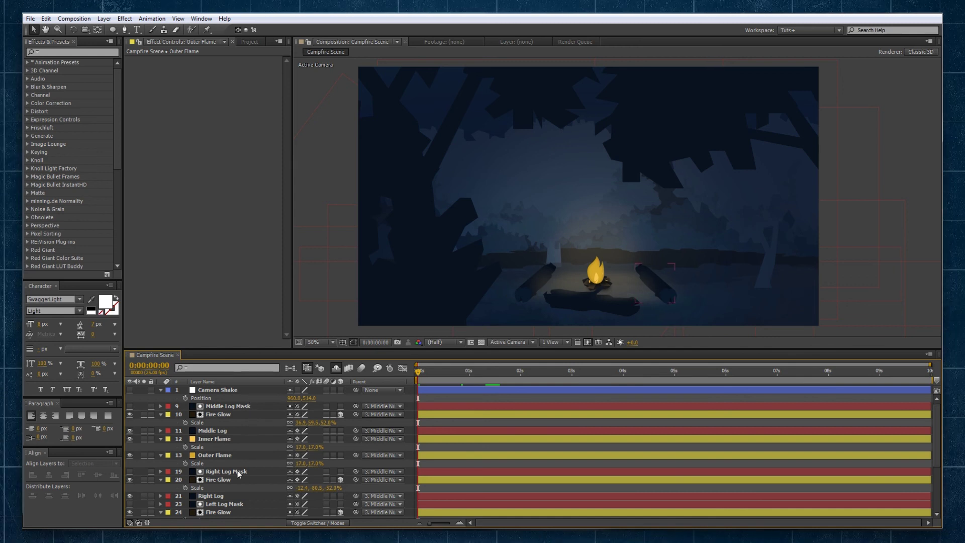
Replace the Outer Flame layer's default Scale expression with wiggle(1,10);.
{"action": "left_click", "coordinate": [214, 455]}
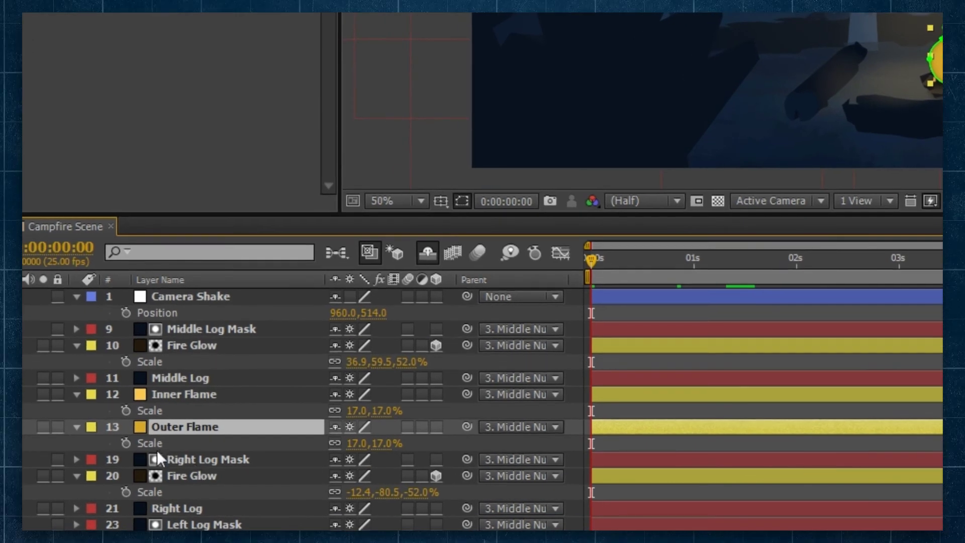
{"action": "left_click", "coordinate": [126, 444], "text": "alt"}
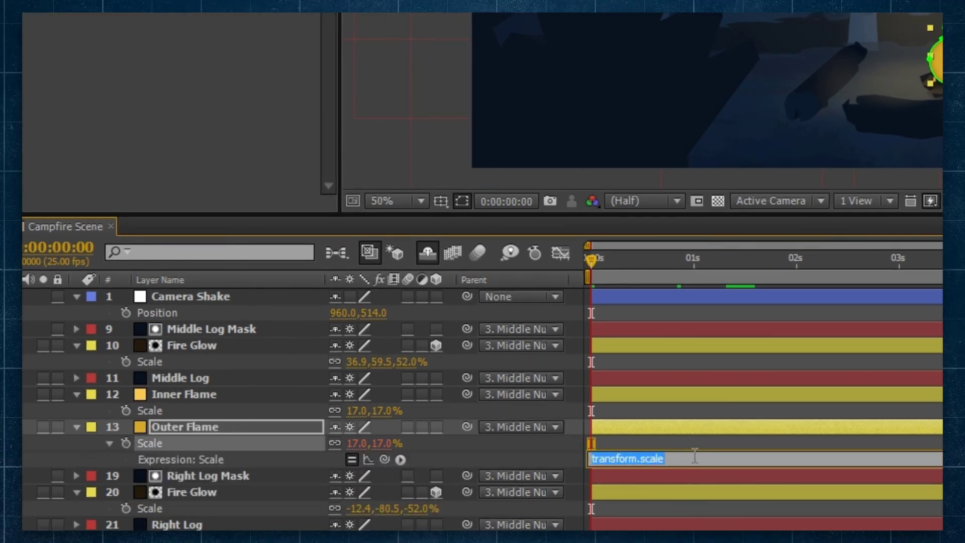
{"action": "left_click", "coordinate": [687, 458]}
{"action": "key", "text": "ctrl+a"}
{"action": "type", "text": "wiggle(1,10);"}
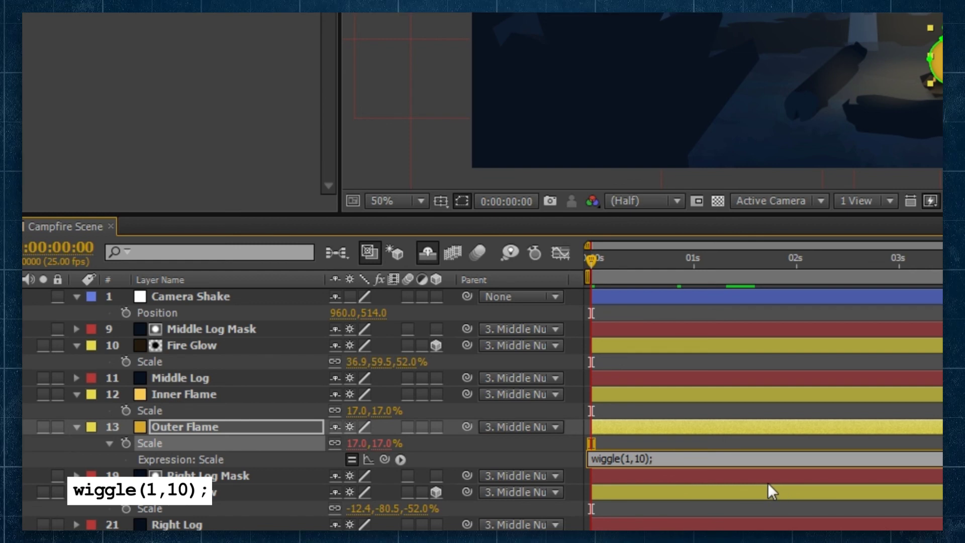
{"action": "double_click", "coordinate": [631, 458]}
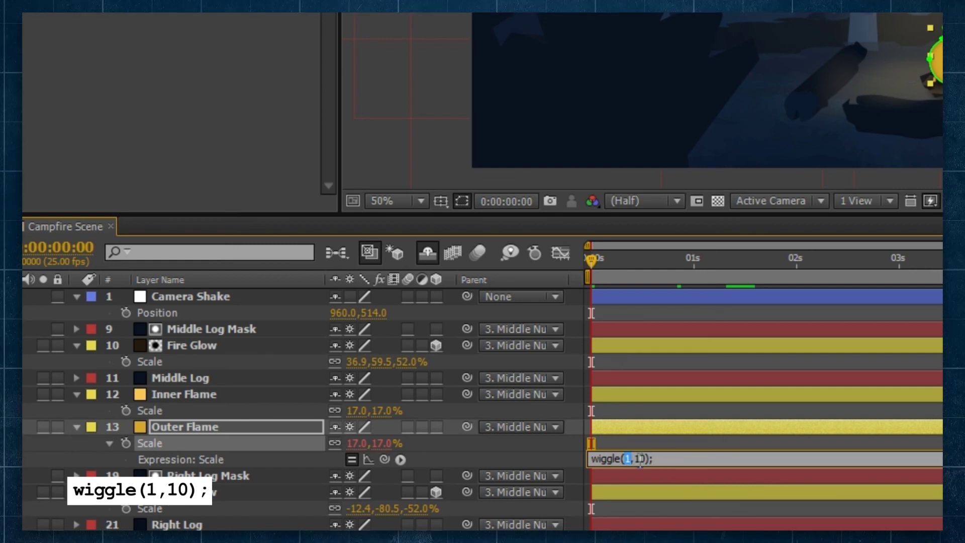
{"action": "double_click", "coordinate": [637, 458]}
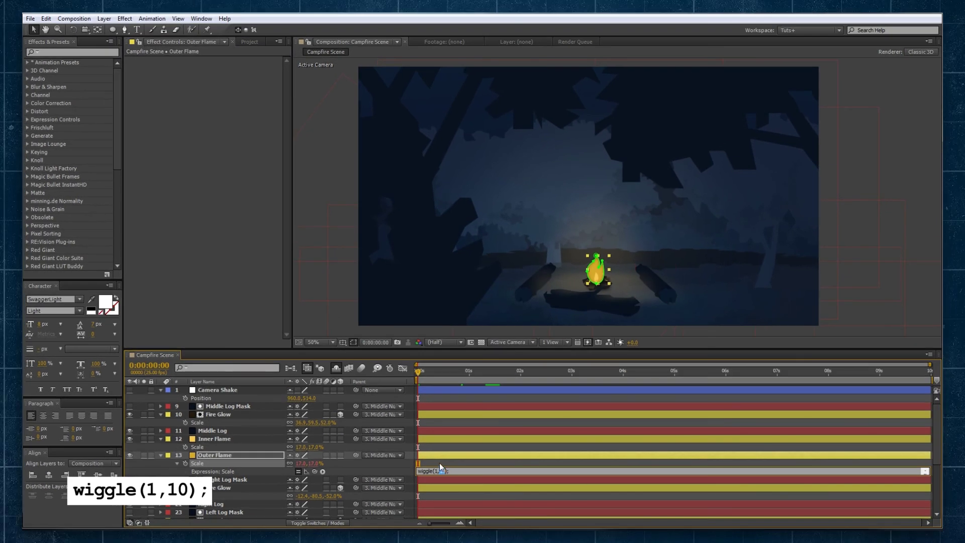
Commit the wiggle(1,10) expression and preview the flame, stopping around 0:00:01:18.
{"action": "left_click", "coordinate": [439, 463]}
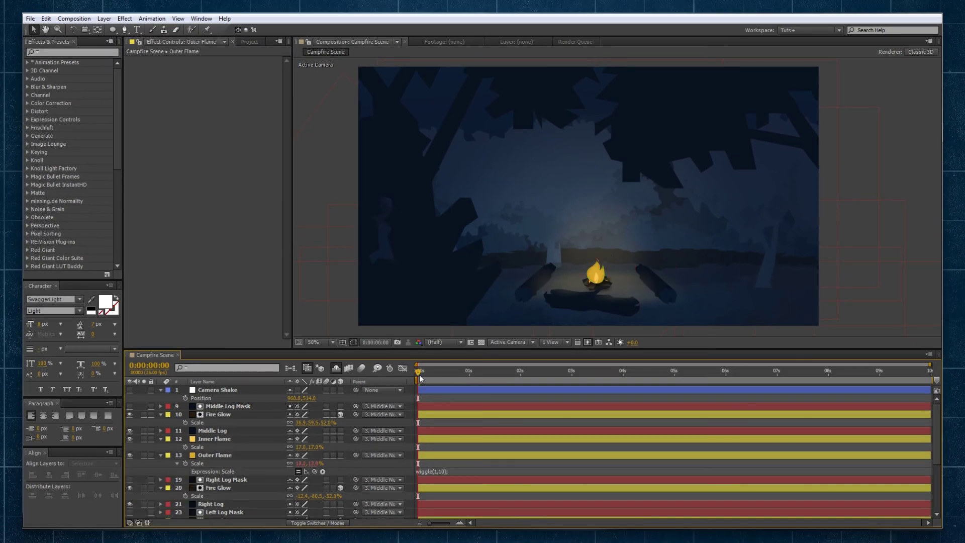
{"action": "key", "text": "space"}
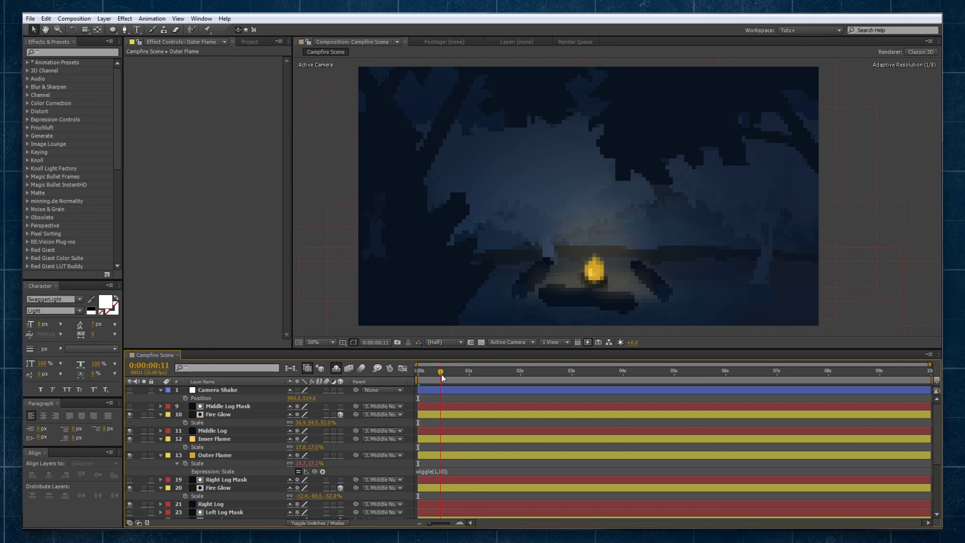
{"action": "left_click_drag", "start_coordinate": [539, 372], "coordinate": [445, 391]}
Lower the Scale wiggle amplitude from 10 to 0.1 and preview again.
{"action": "left_click", "coordinate": [441, 470]}
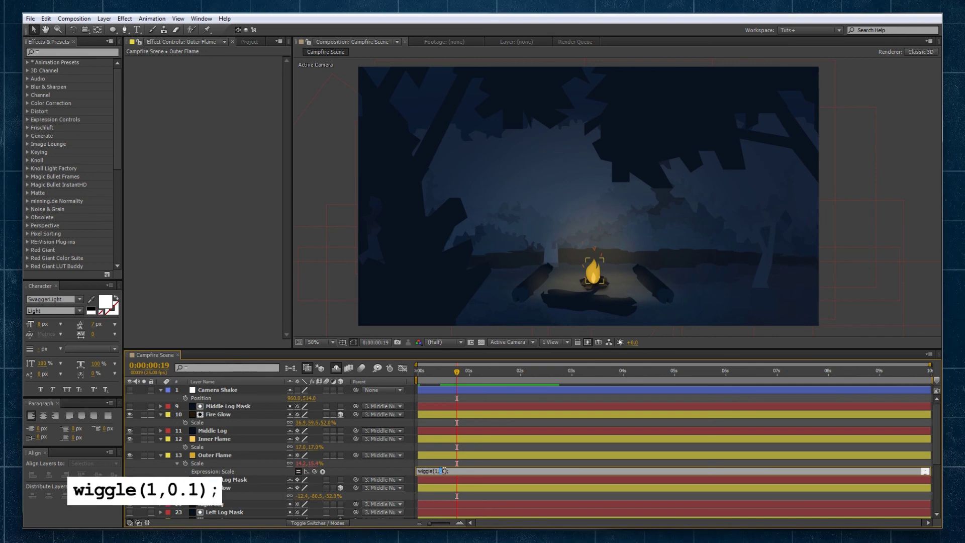
{"action": "double_click", "coordinate": [442, 471]}
{"action": "type", "text": "0.1"}
{"action": "key", "text": "KP_Enter"}
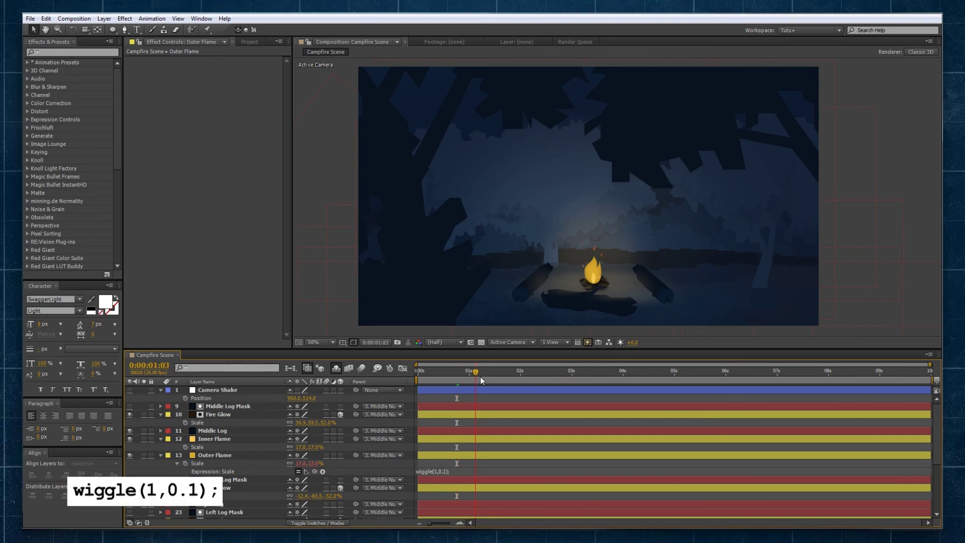
{"action": "key", "text": "space"}
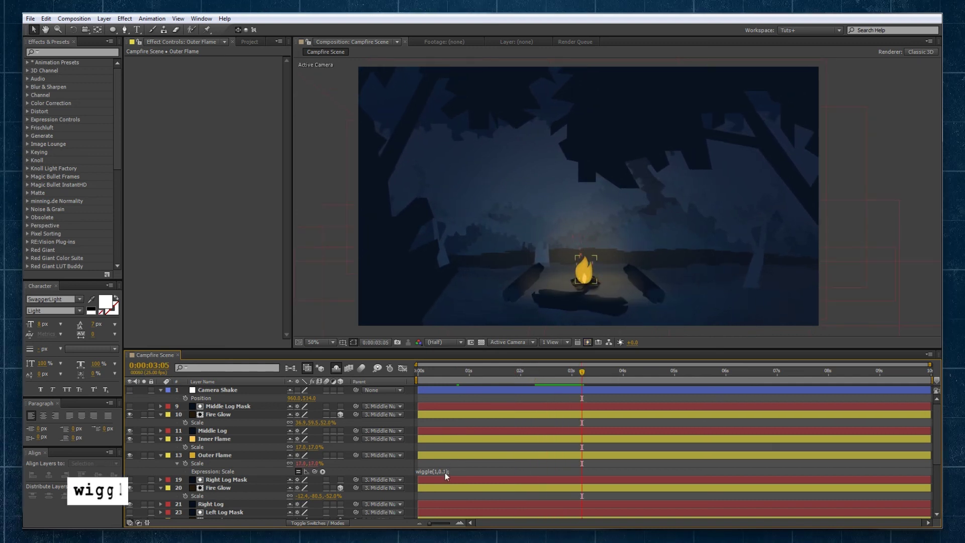
Commit the Scale expression as wiggle(1,3); and preview the flame from about 1 second.
{"action": "left_click", "coordinate": [445, 472]}
{"action": "key", "text": "KP_Enter"}
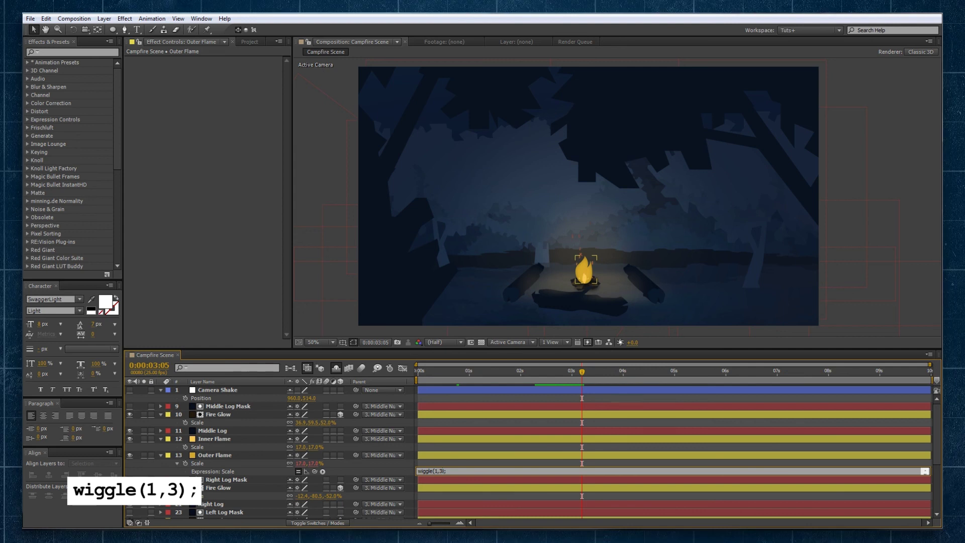
{"action": "left_click", "coordinate": [475, 375]}
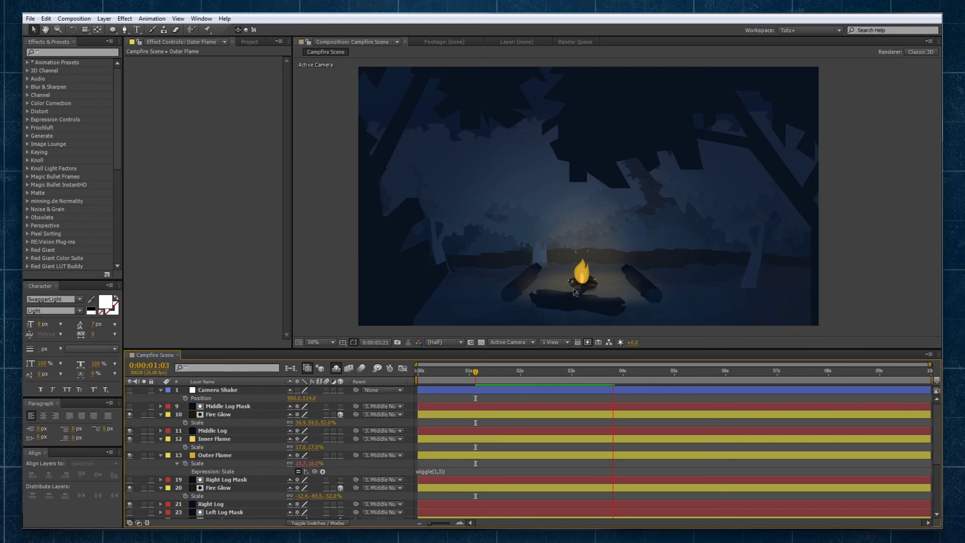
{"action": "key", "text": "space"}
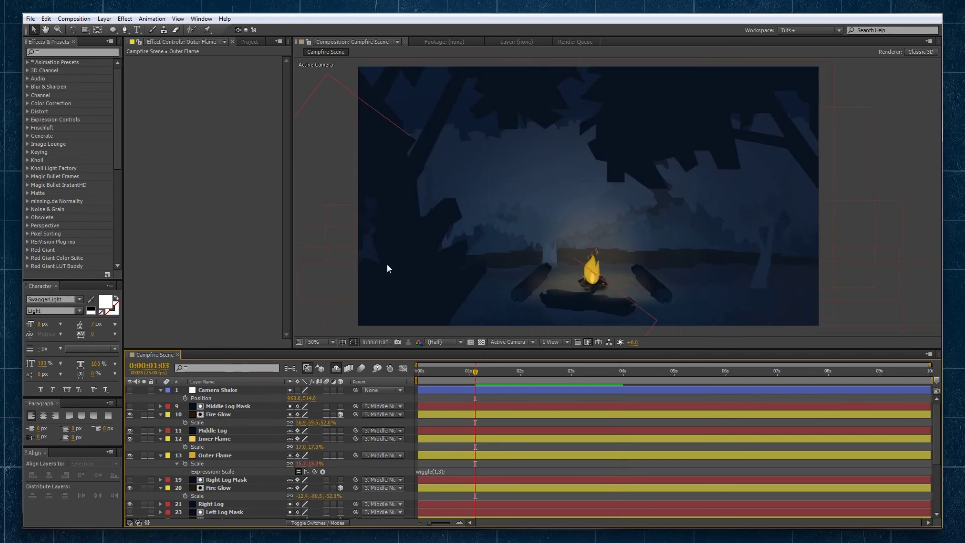
{"action": "key", "text": "space"}
{"action": "key", "text": "space"}
Raise the wiggle frequency from 1 to 5, making wiggle(5,3);, and preview it.
{"action": "left_click", "coordinate": [438, 471]}
{"action": "double_click", "coordinate": [436, 471]}
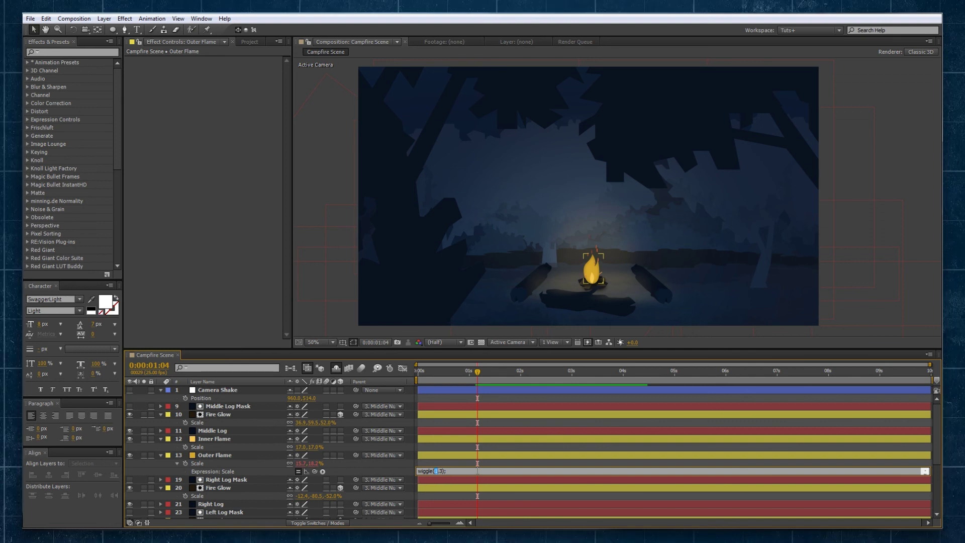
{"action": "type", "text": "5"}
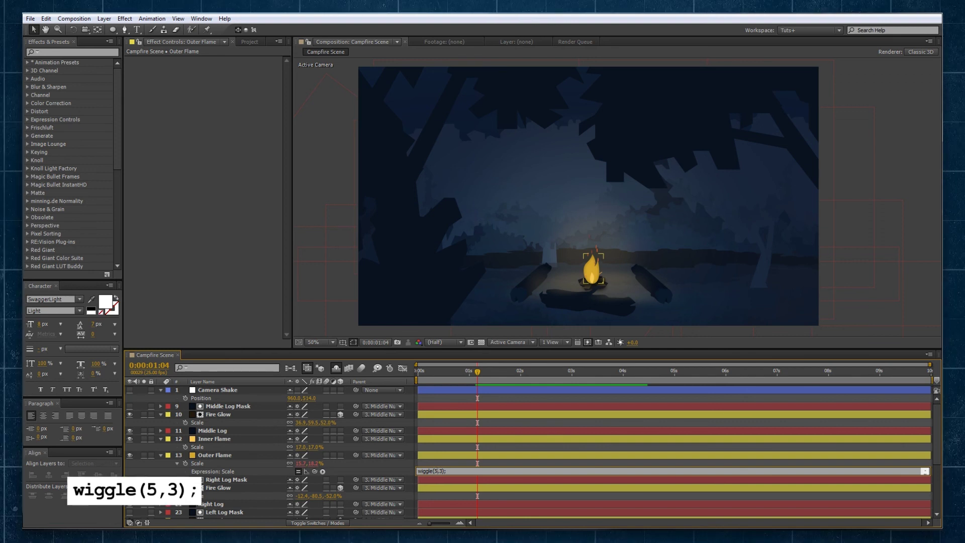
{"action": "left_click", "coordinate": [477, 473]}
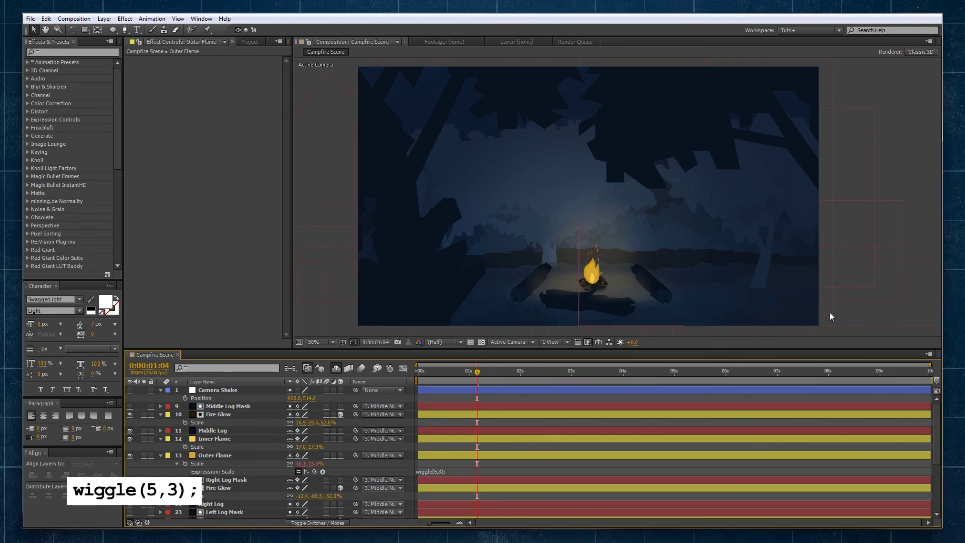
{"action": "key", "text": "space"}
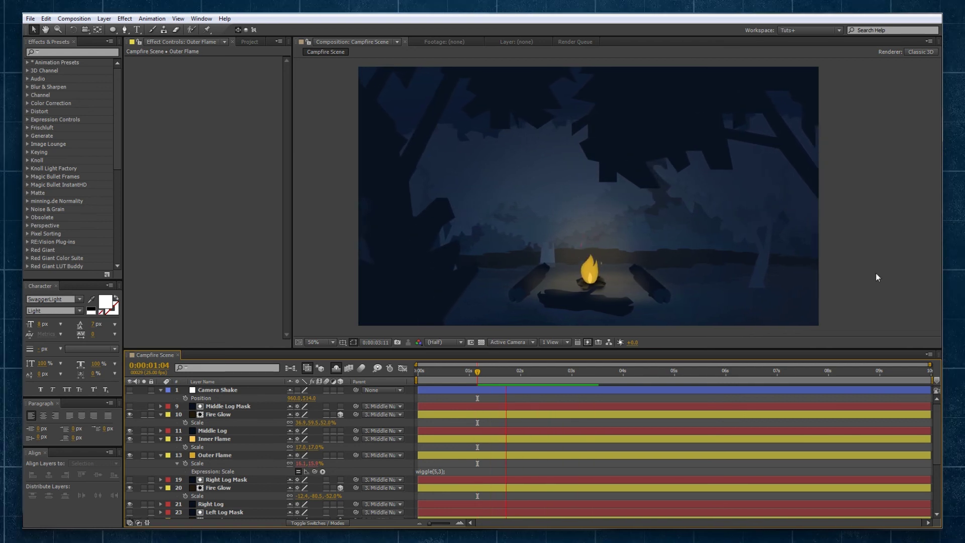
Change the Scale wiggle frequency from 5 to 3, giving wiggle(3,3).
{"action": "left_click", "coordinate": [442, 468]}
{"action": "left_click", "coordinate": [434, 471]}
{"action": "left_click", "coordinate": [436, 471]}
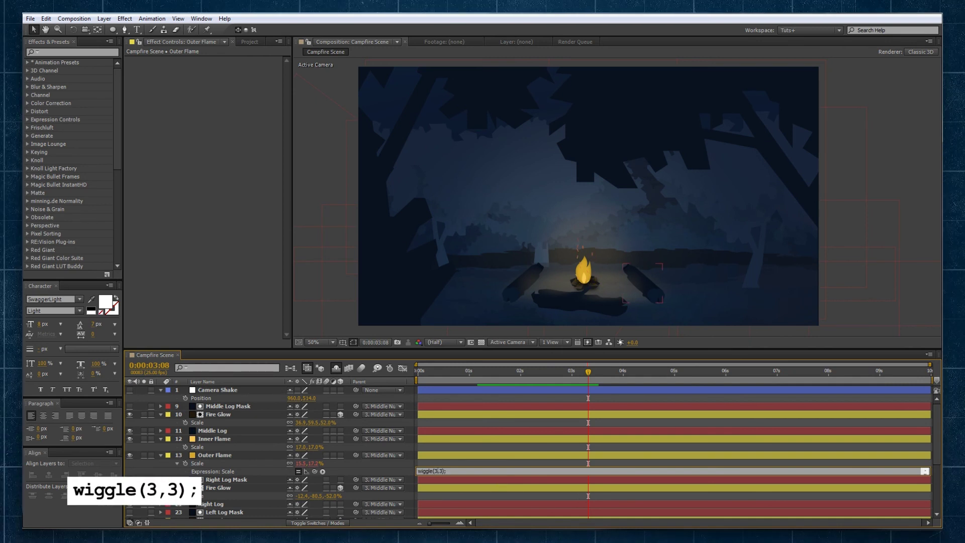
{"action": "left_click", "coordinate": [498, 477]}
Preview the wiggle(3,3) flame from about 1 second and scrub around 0:00:01:08.
{"action": "left_click", "coordinate": [481, 371]}
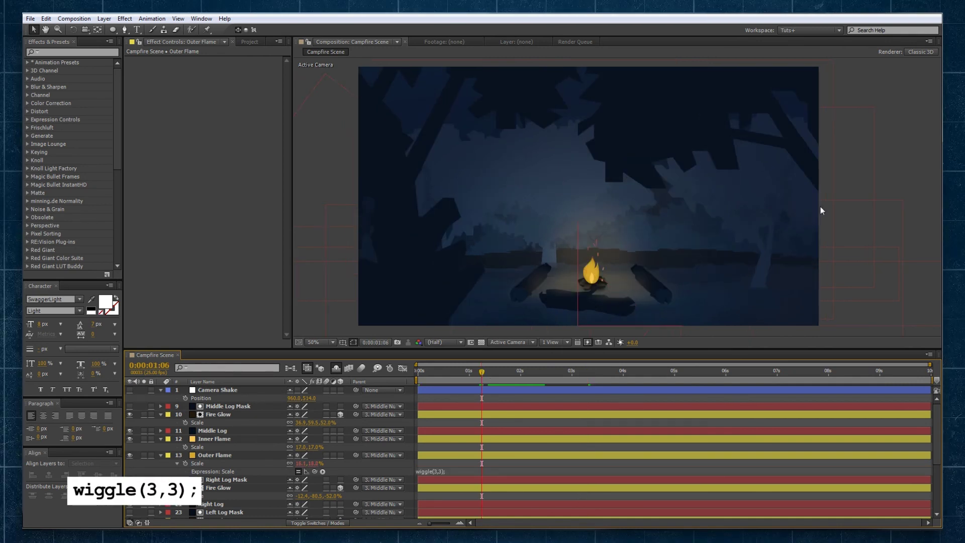
{"action": "key", "text": "space"}
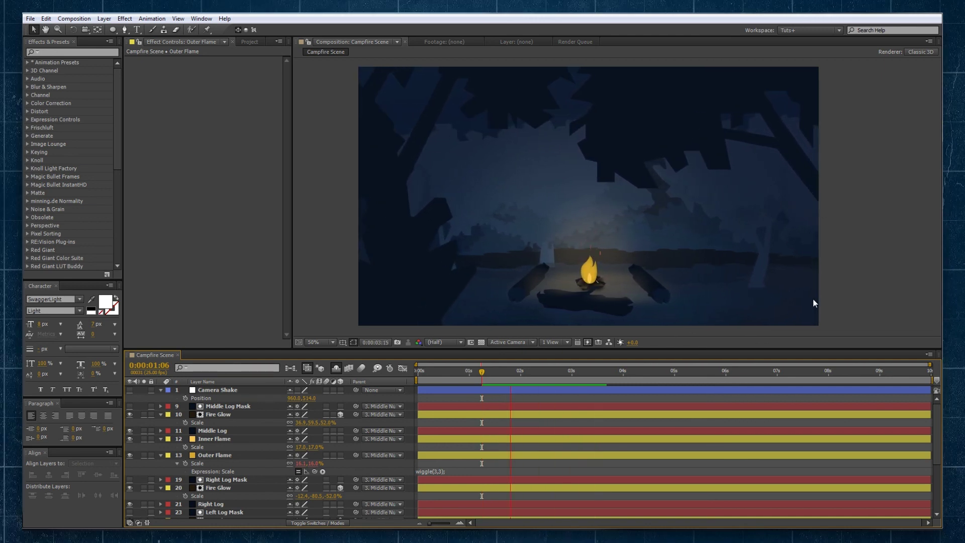
{"action": "key", "text": "space"}
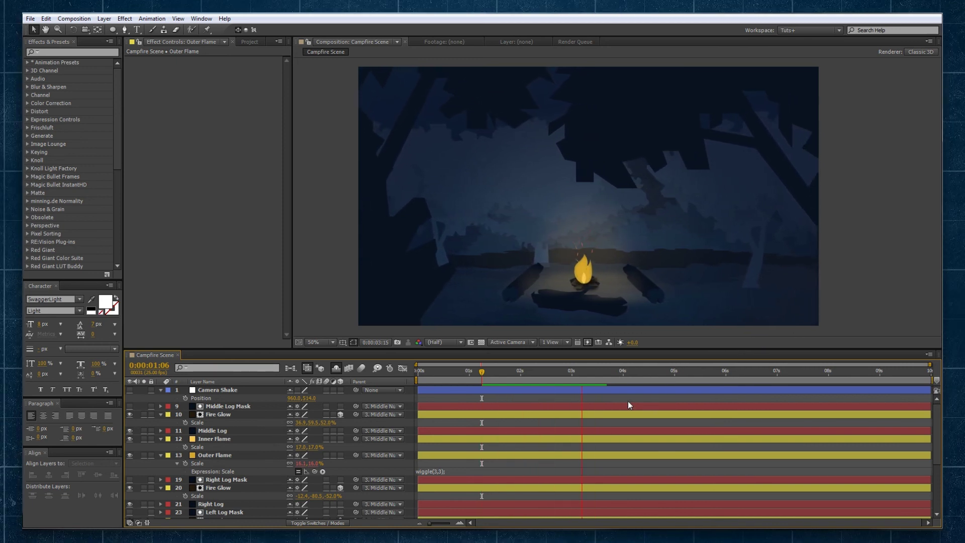
{"action": "left_click", "coordinate": [487, 373]}
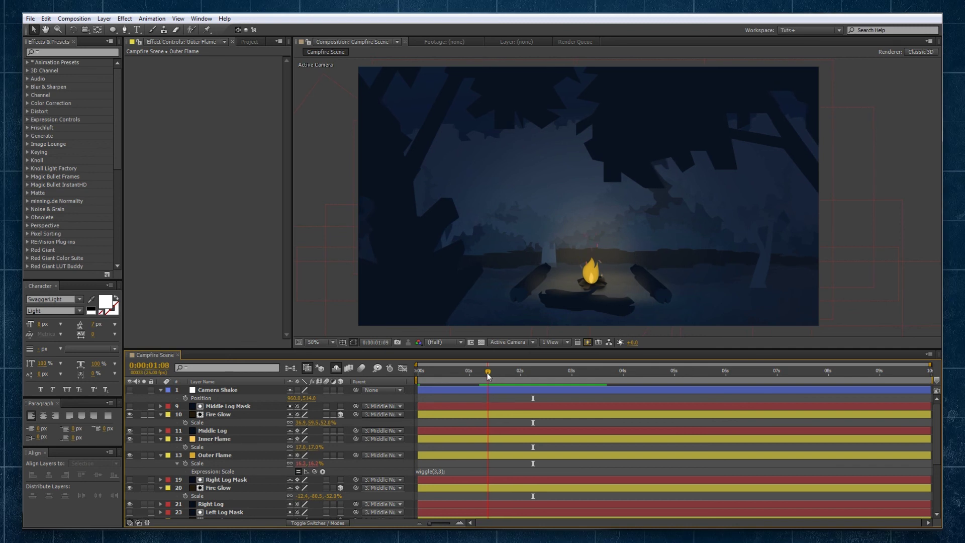
{"action": "mouse_move", "coordinate": [488, 376]}
{"action": "left_mouse_down"}
{"action": "mouse_move", "coordinate": [478, 375]}
{"action": "mouse_move", "coordinate": [571, 376]}
{"action": "mouse_move", "coordinate": [486, 374]}
{"action": "left_mouse_up"}
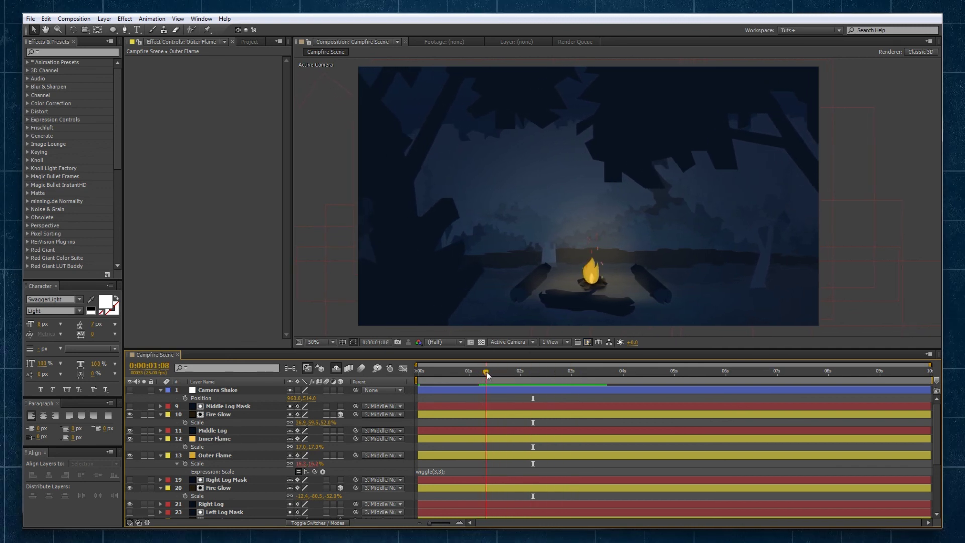
{"action": "left_click", "coordinate": [457, 471]}
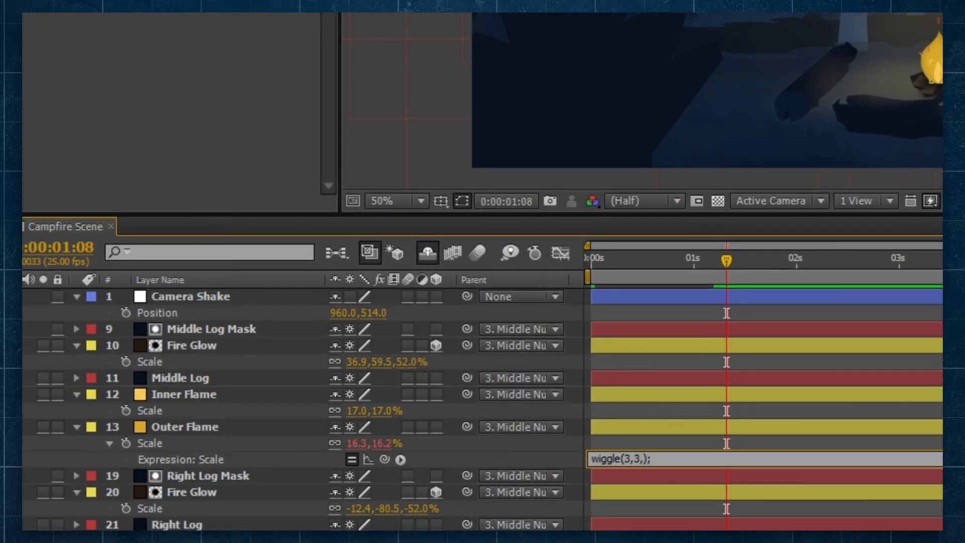
Extend the Scale expression to wiggle(3,3,3,0.2); and preview from 0:00:01:02.
{"action": "type", "text": "3"}
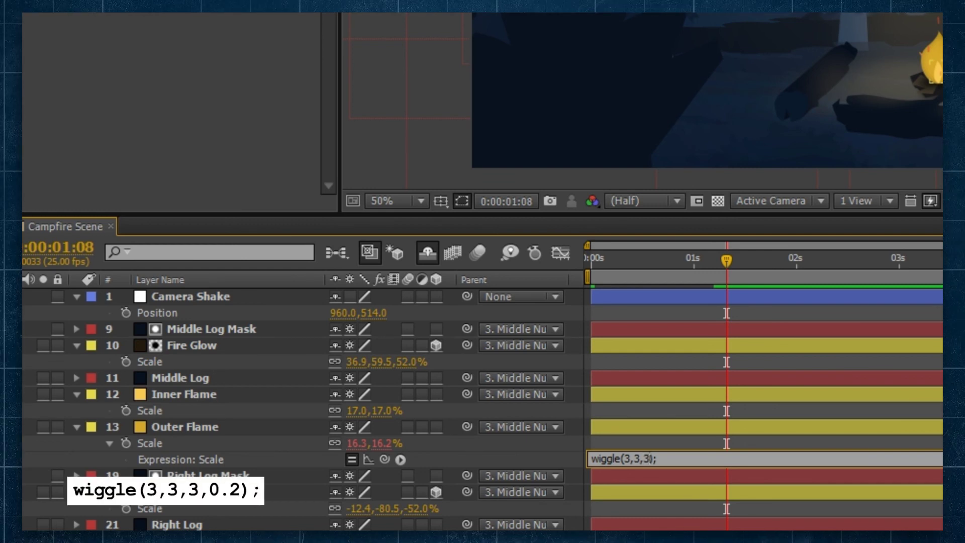
{"action": "type", "text": ",0.2"}
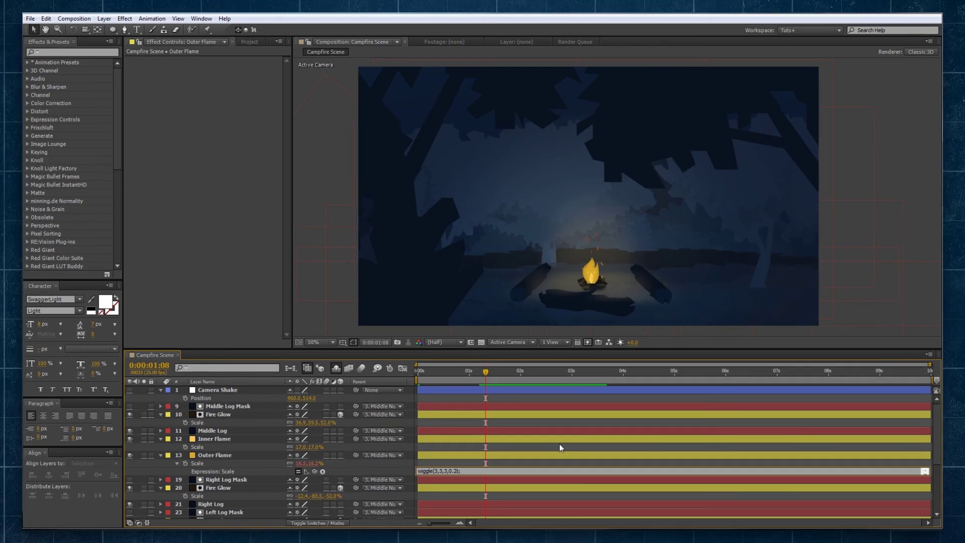
{"action": "left_click", "coordinate": [559, 445]}
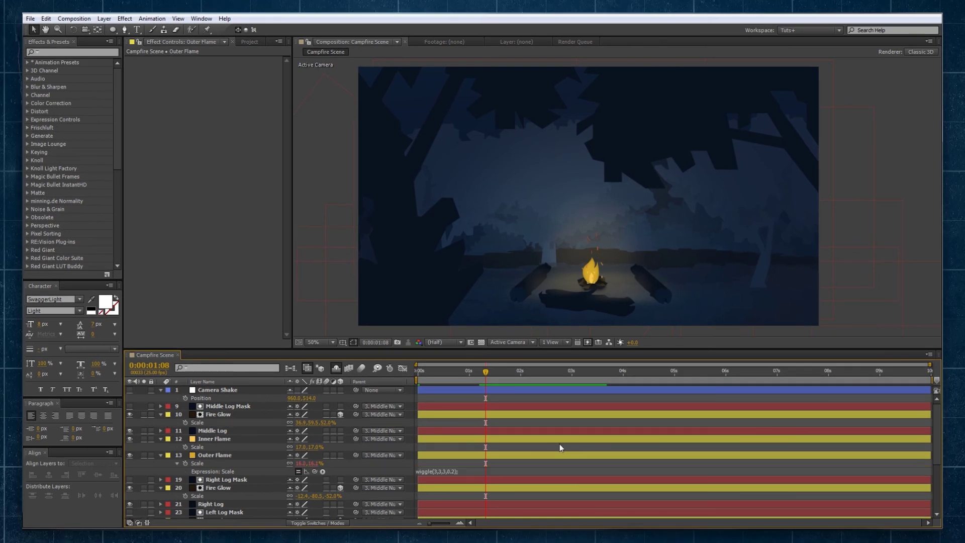
{"action": "left_click", "coordinate": [473, 374]}
{"action": "key", "text": "space"}
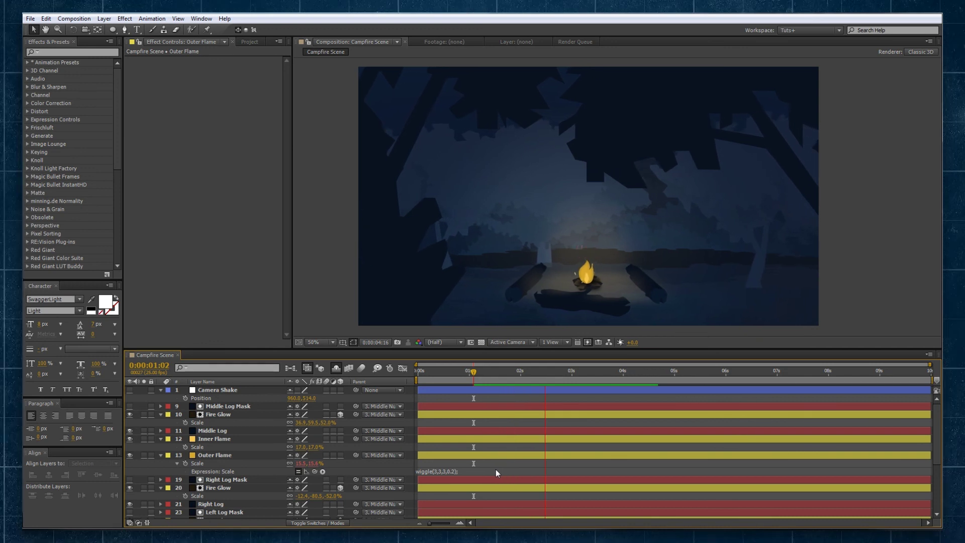
{"action": "key", "text": "space"}
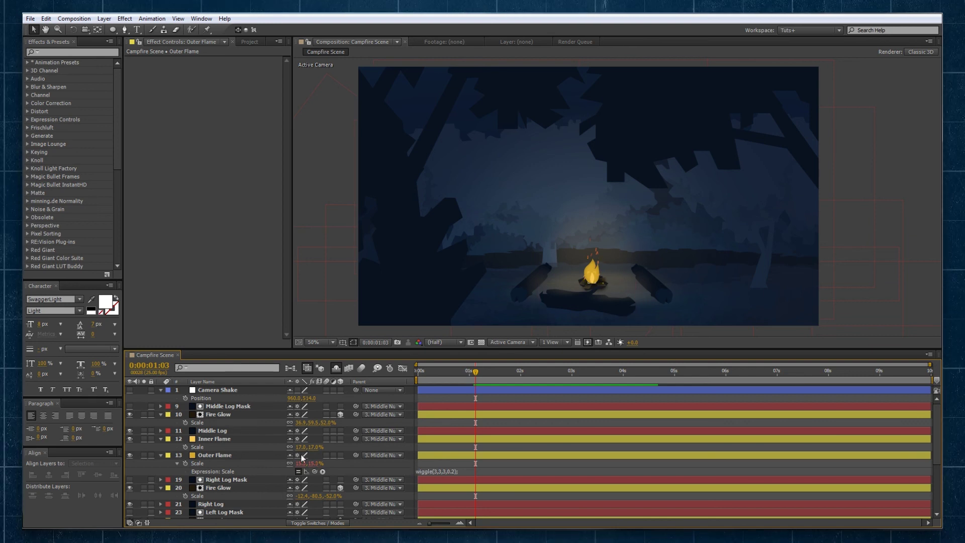
{"action": "left_click", "coordinate": [438, 472]}
{"action": "key", "text": "ctrl+c"}
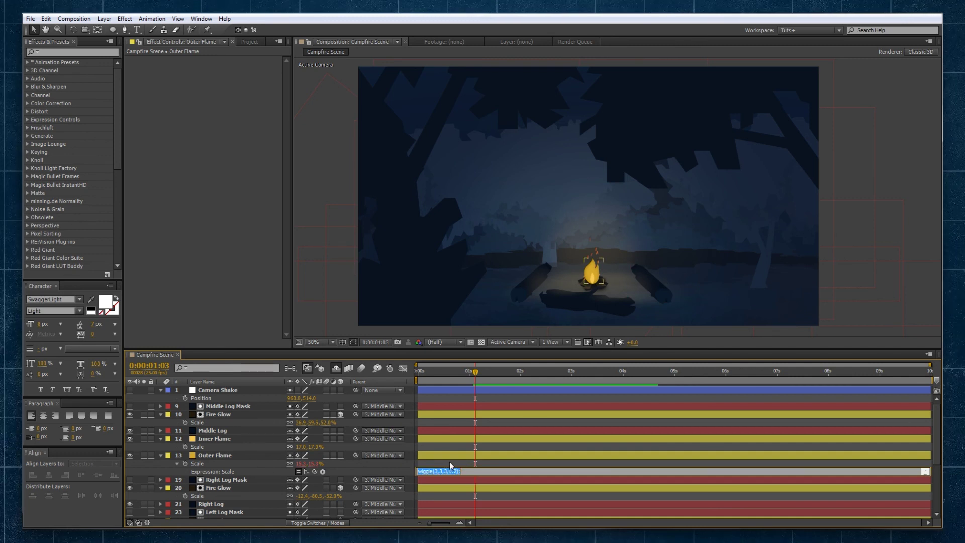
{"action": "left_click", "coordinate": [449, 461]}
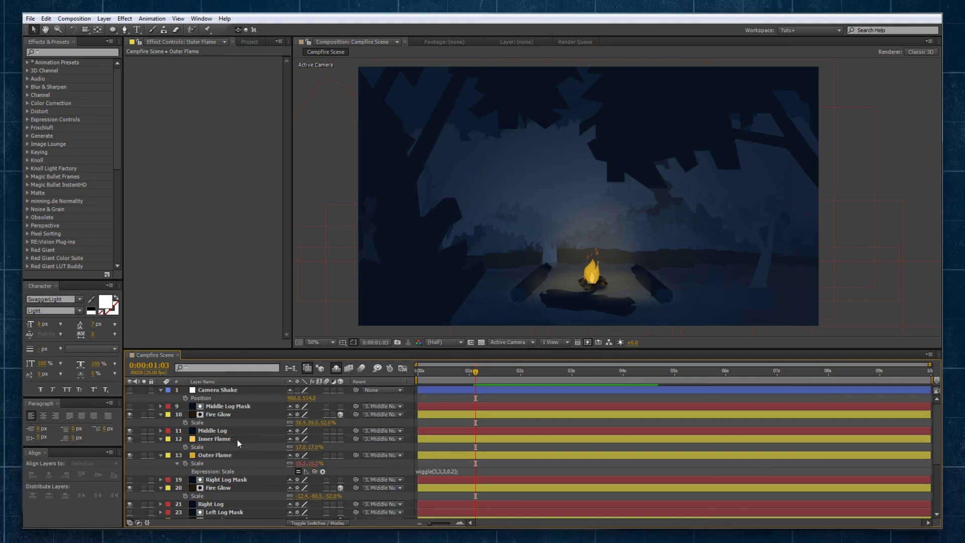
Paste wiggle(3,3,3,0.2); into the Inner Flame layer's Scale expression.
{"action": "left_click", "coordinate": [204, 422]}
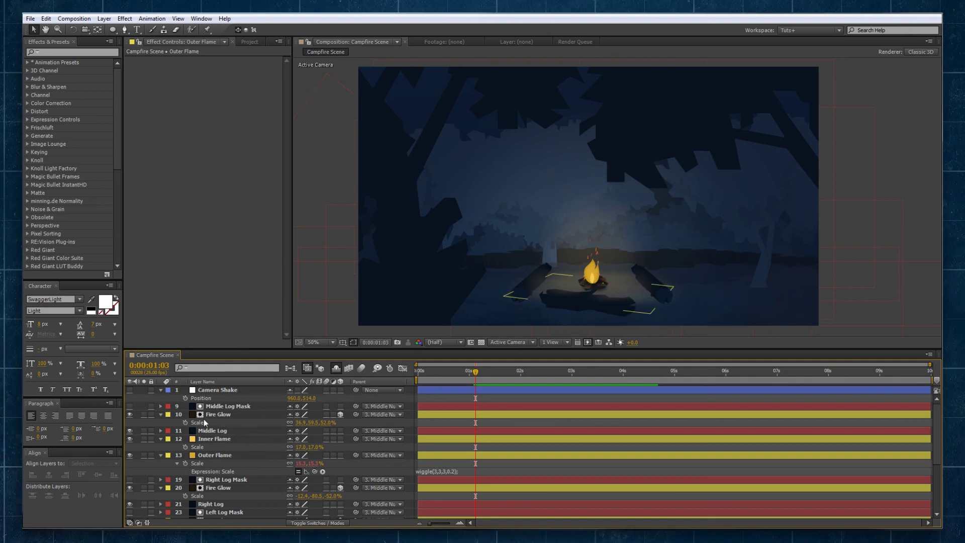
{"action": "left_click", "coordinate": [224, 439]}
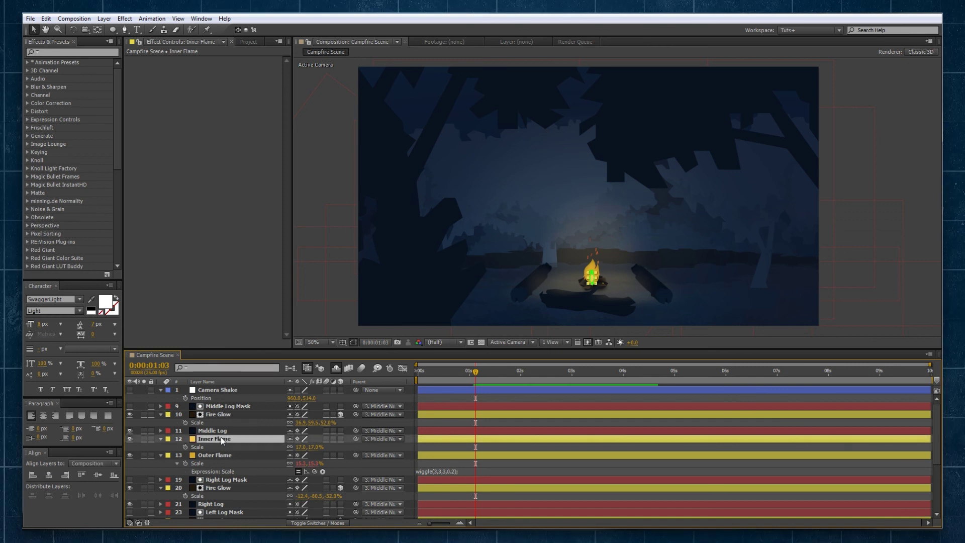
{"action": "left_click", "coordinate": [185, 447], "text": "alt"}
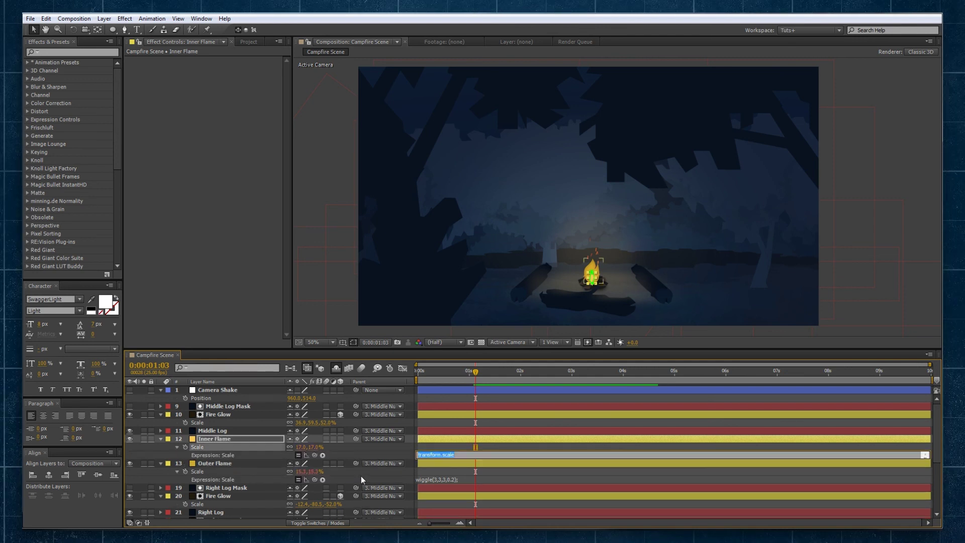
{"action": "key", "text": "ctrl+v"}
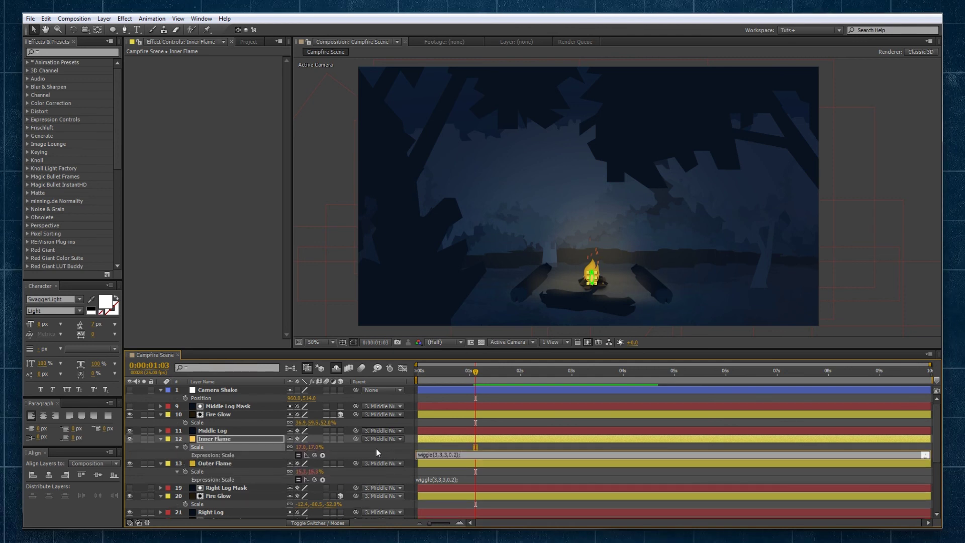
{"action": "left_click", "coordinate": [376, 449]}
Paste the same wiggle into the Scale of Fire Glow layers 10 and 20.
{"action": "left_click", "coordinate": [218, 415]}
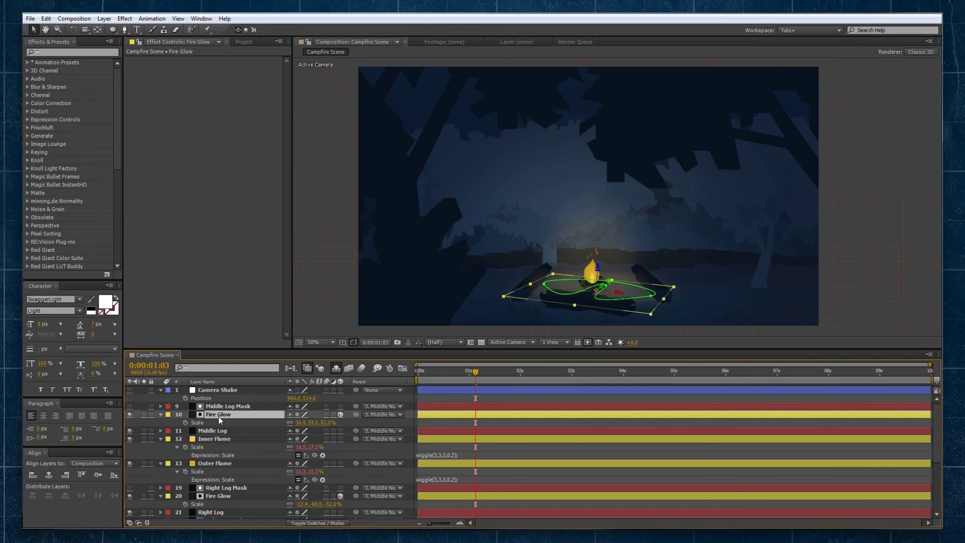
{"action": "left_click", "coordinate": [185, 423], "text": "alt"}
{"action": "key", "text": "ctrl+v"}
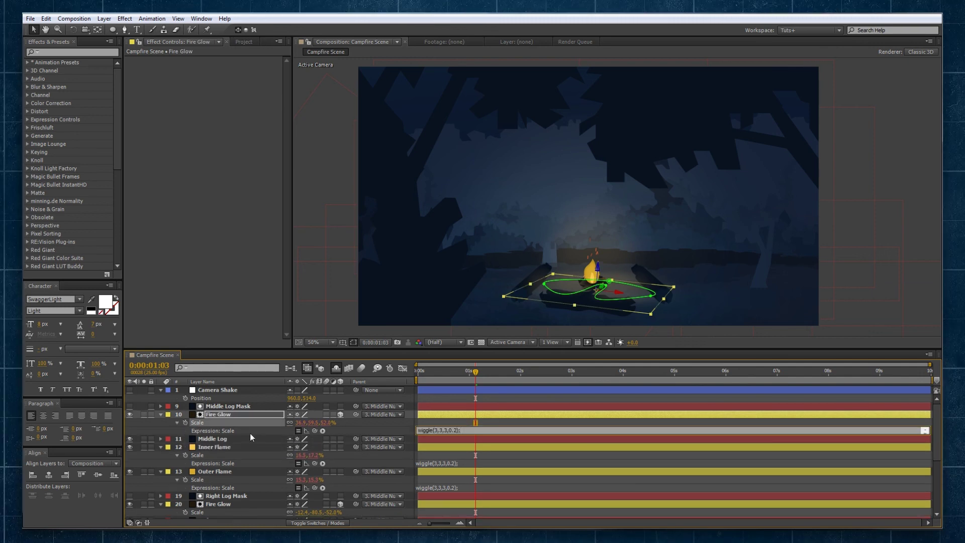
{"action": "left_click", "coordinate": [249, 433]}
{"action": "left_click", "coordinate": [543, 321]}
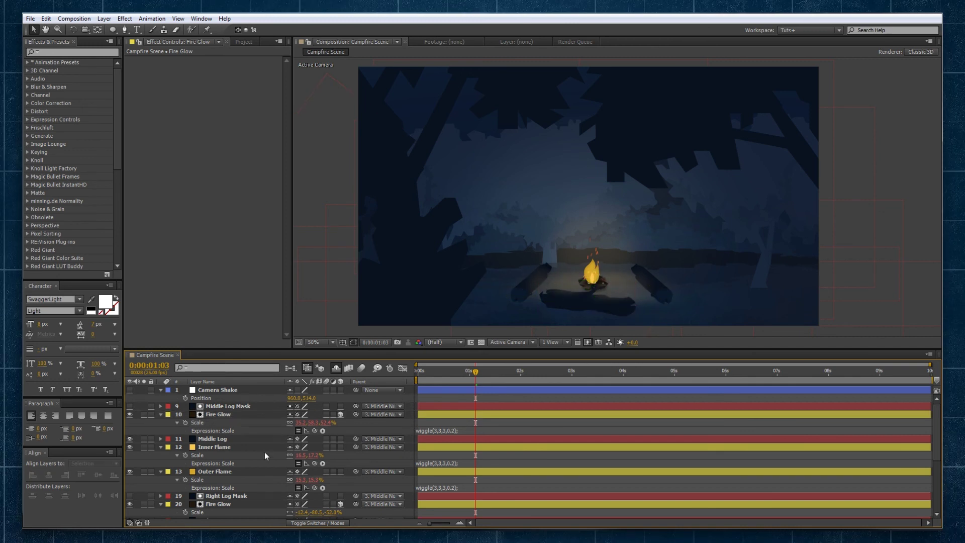
{"action": "scroll", "coordinate": [238, 470], "scroll_direction": "down", "scroll_amount": 4}
{"action": "left_click", "coordinate": [190, 463]}
{"action": "left_click", "coordinate": [190, 463]}
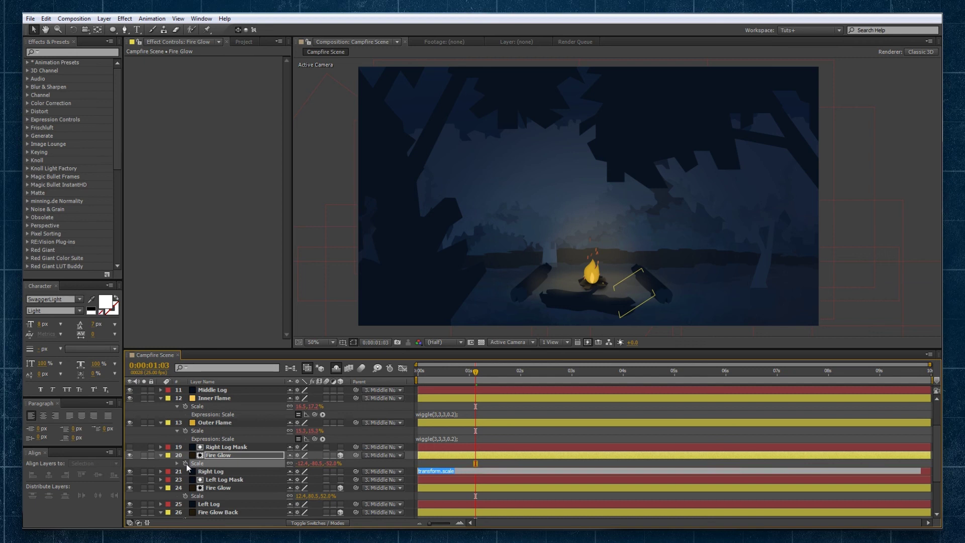
{"action": "key", "text": "ctrl+v"}
Paste it into Fire Glow layer 24's Scale and Fire Glow Back's Opacity.
{"action": "scroll", "coordinate": [247, 471], "scroll_direction": "down", "scroll_amount": 2}
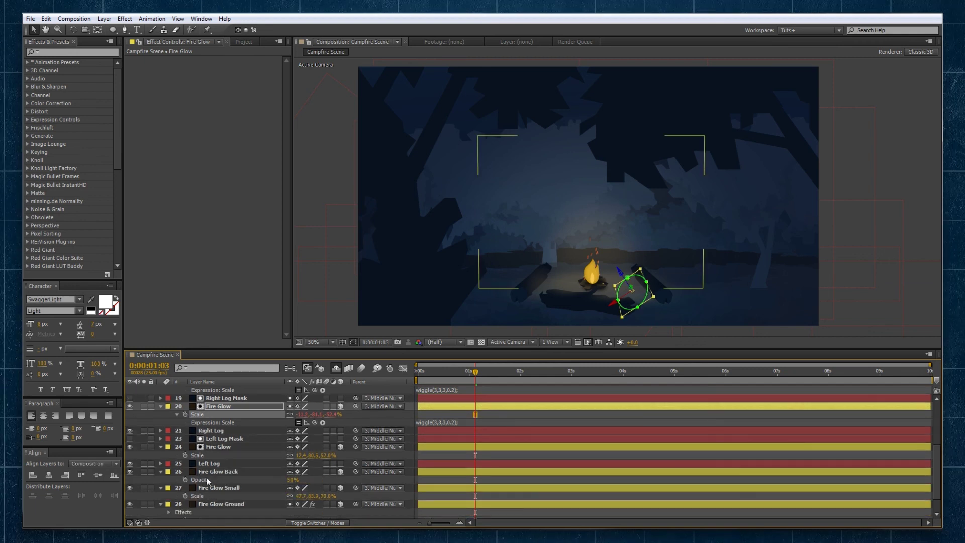
{"action": "left_click", "coordinate": [185, 454], "text": "alt"}
{"action": "key", "text": "ctrl+v"}
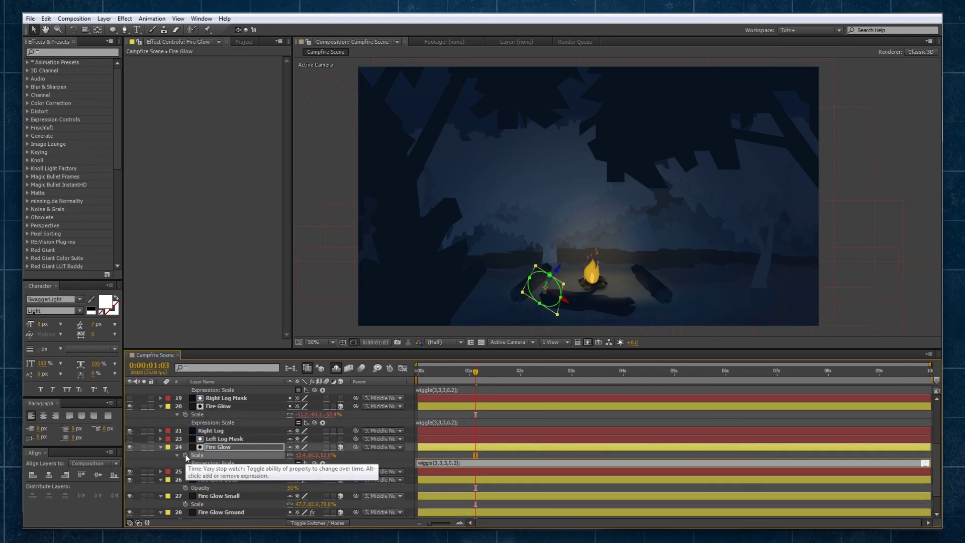
{"action": "key", "text": "KP_Enter"}
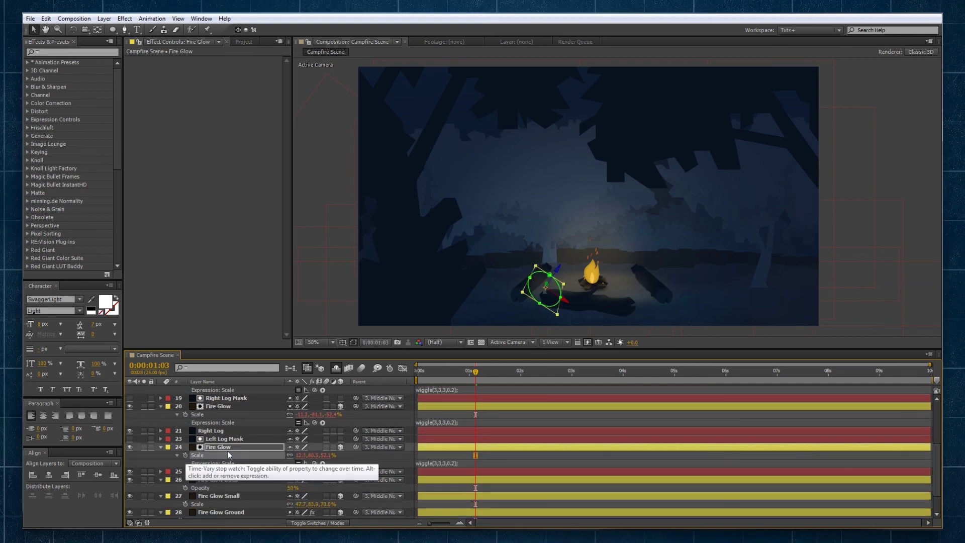
{"action": "left_click", "coordinate": [185, 488], "text": "alt"}
{"action": "key", "text": "ctrl+v"}
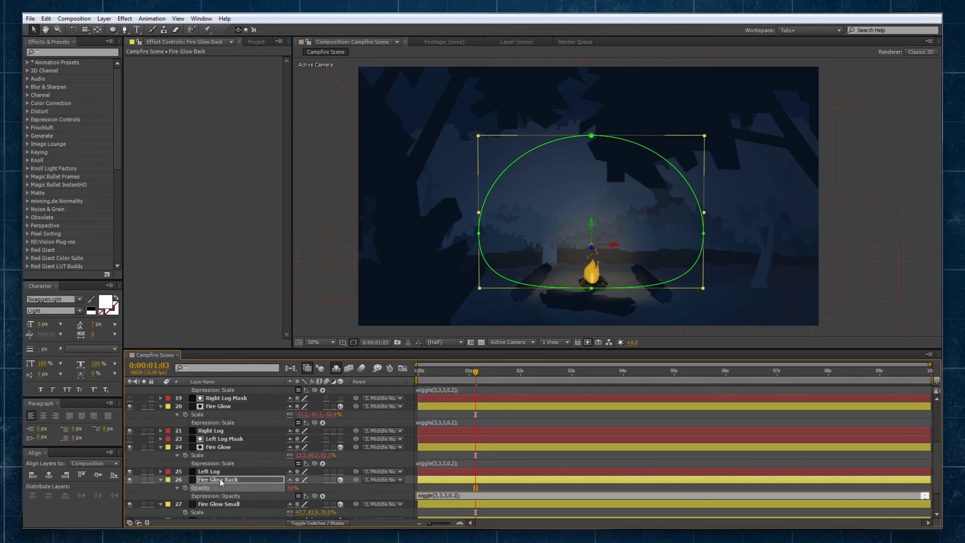
Commit Fire Glow Back's Opacity wiggle and scrub to 0:00:02:06 to check the glow.
{"action": "left_click", "coordinate": [220, 480]}
{"action": "scroll", "coordinate": [221, 481], "scroll_direction": "down", "scroll_amount": 2}
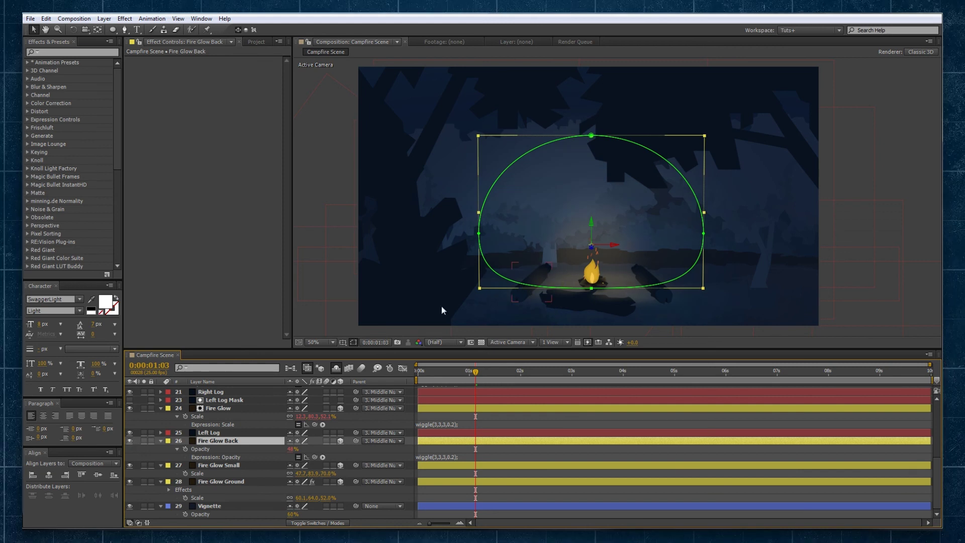
{"action": "left_click", "coordinate": [439, 456]}
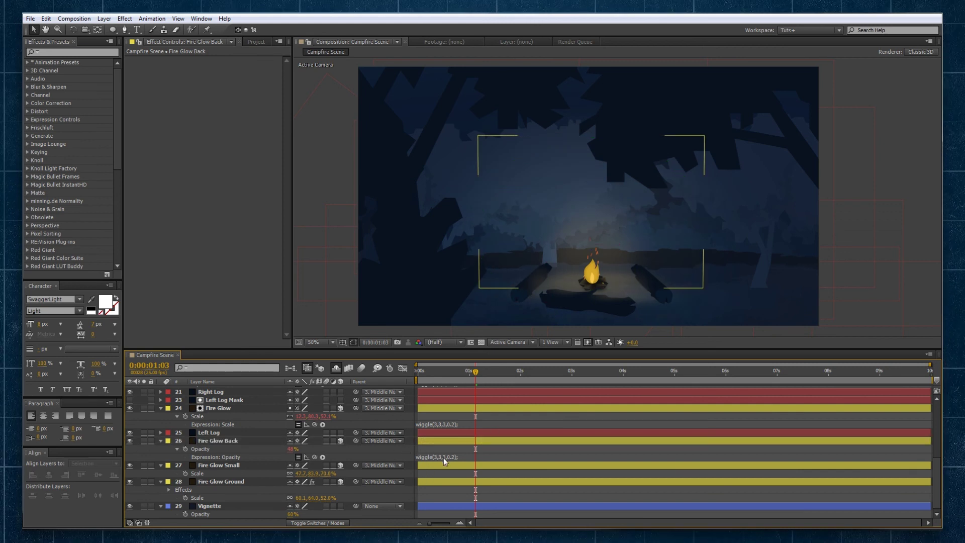
{"action": "left_click_drag", "start_coordinate": [475, 373], "coordinate": [535, 377]}
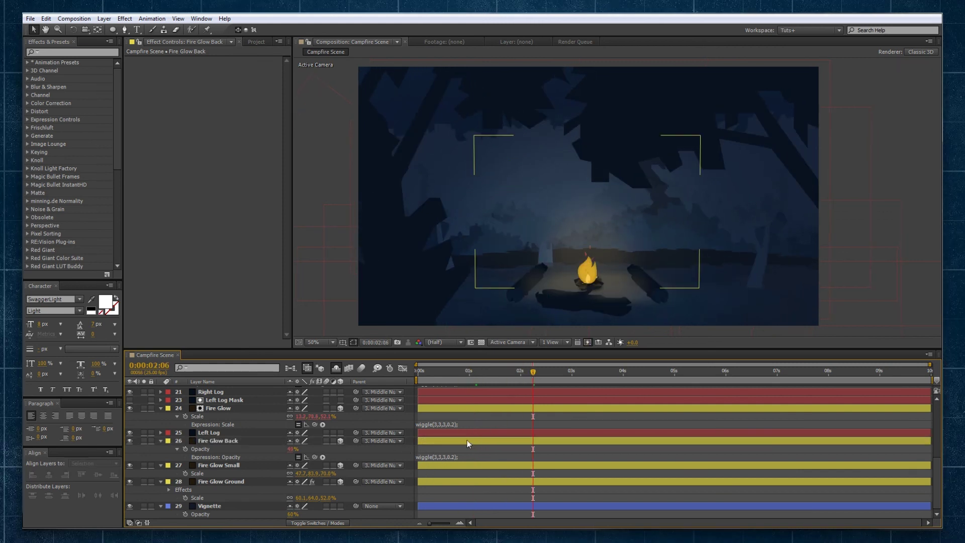
Change the Opacity wiggle amplitude to 20 and scrub to 0:00:03:06 to watch the flicker.
{"action": "left_click", "coordinate": [440, 456]}
{"action": "key", "text": "ctrl+c"}
{"action": "left_click", "coordinate": [484, 453]}
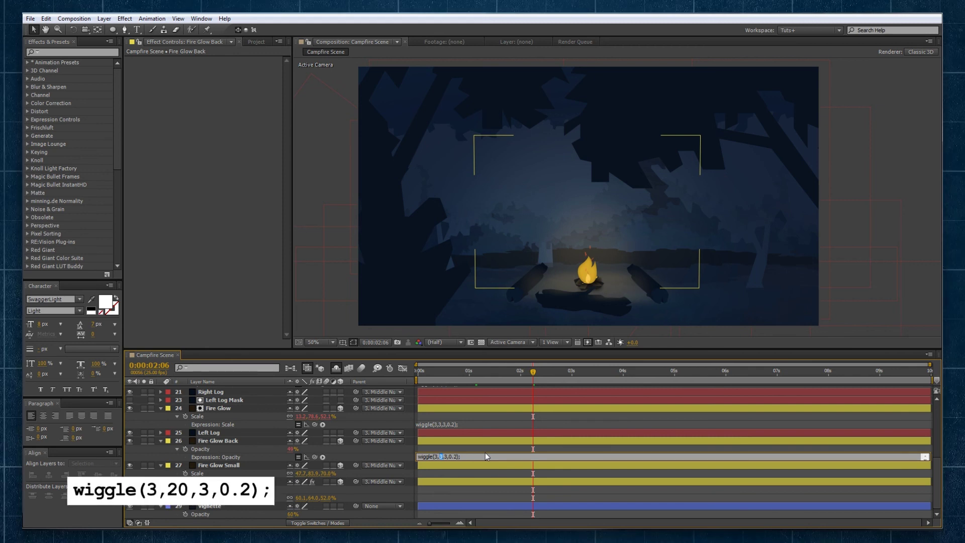
{"action": "type", "text": "20"}
{"action": "key", "text": "KP_Enter"}
{"action": "left_click", "coordinate": [521, 372]}
{"action": "left_click_drag", "start_coordinate": [521, 372], "coordinate": [584, 371]}
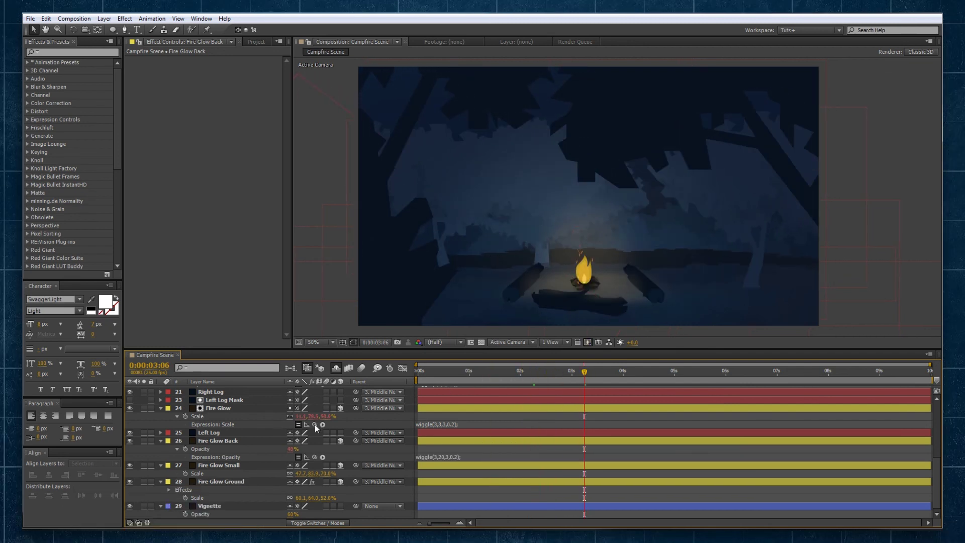
Paste wiggle(3,3,3,0.2); into the Fire Glow Ground layer's Scale expression.
{"action": "left_click", "coordinate": [280, 490]}
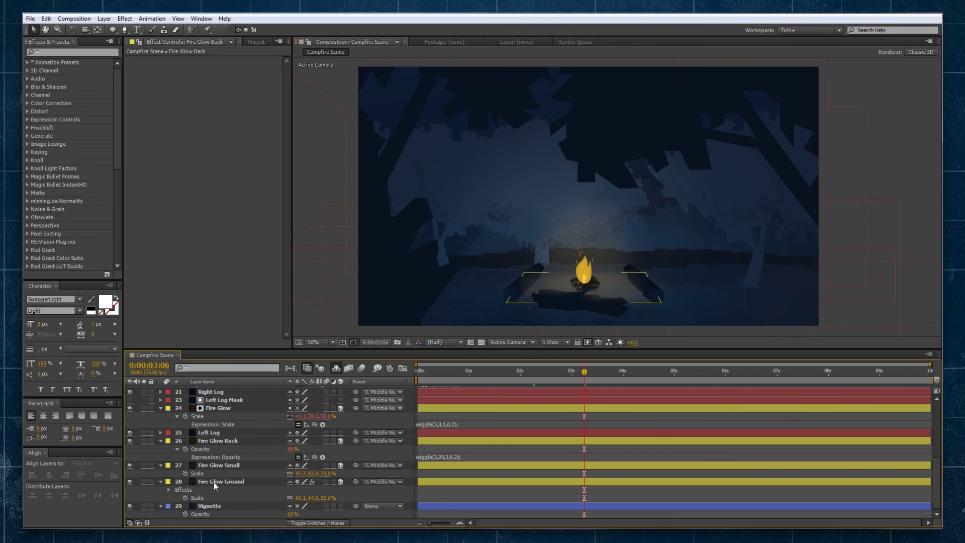
{"action": "left_click", "coordinate": [185, 498], "text": "alt"}
{"action": "key", "text": "ctrl+v"}
{"action": "key", "text": "KP_Enter"}
Give the Vignette's Opacity the wiggle with amplitude 20 and scrub to 0:00:03:18.
{"action": "scroll", "coordinate": [252, 495], "scroll_direction": "down", "scroll_amount": 1}
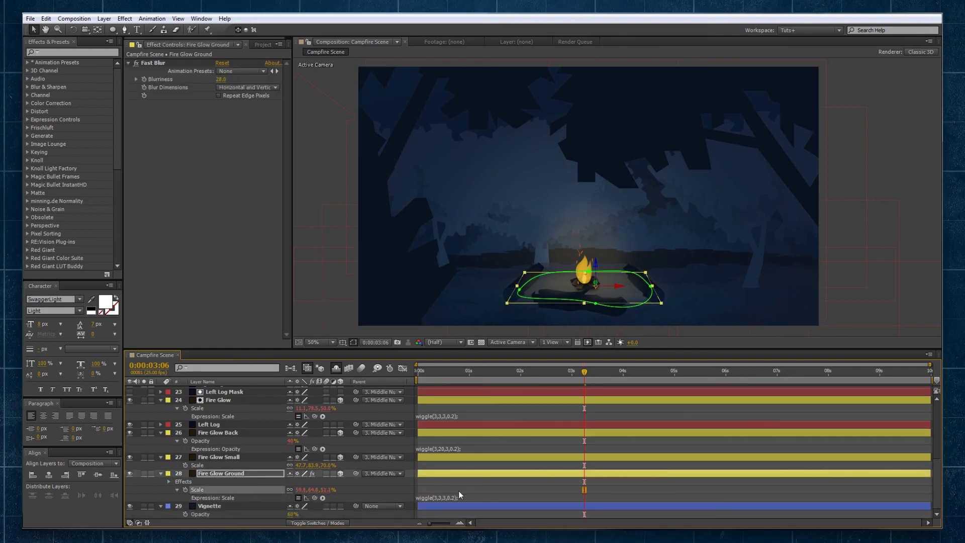
{"action": "left_click", "coordinate": [211, 506]}
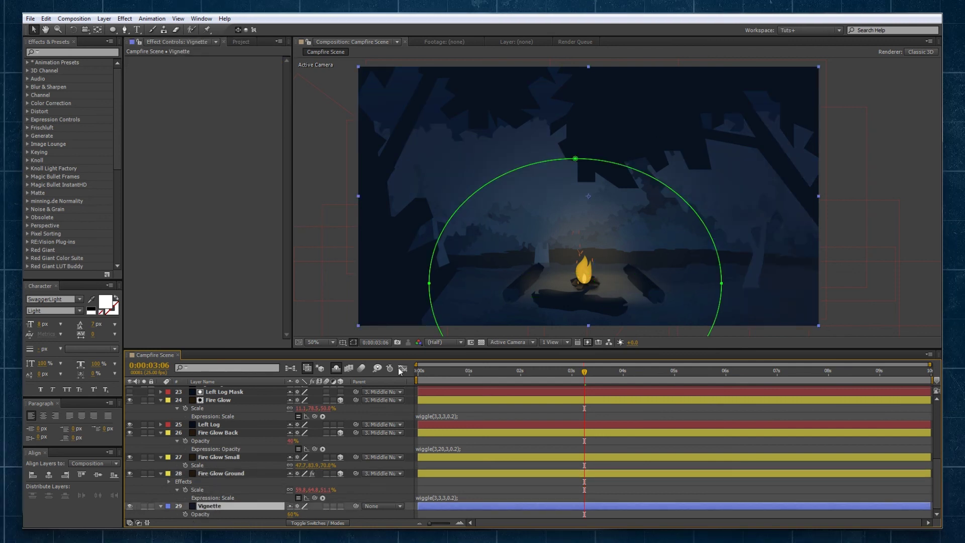
{"action": "left_click", "coordinate": [183, 513], "text": "alt"}
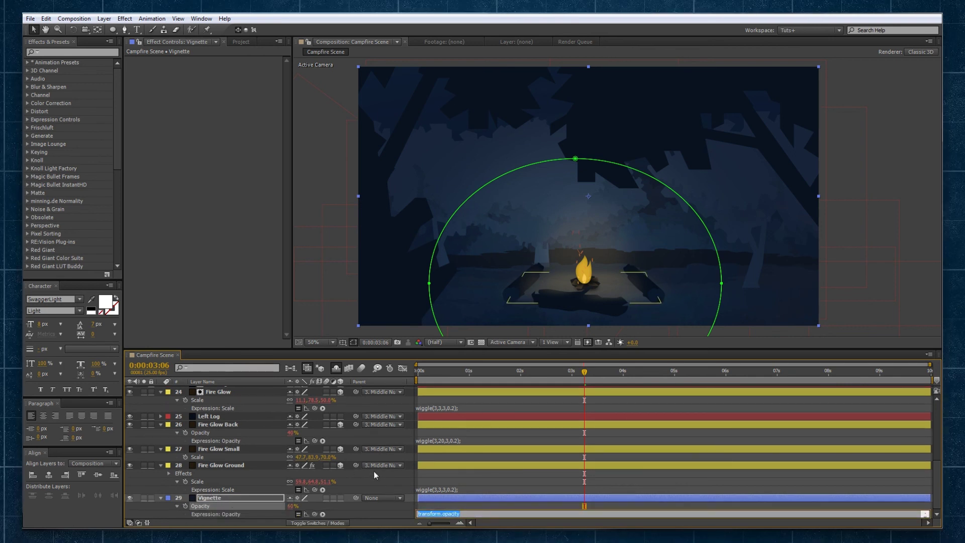
{"action": "key", "text": "ctrl+v"}
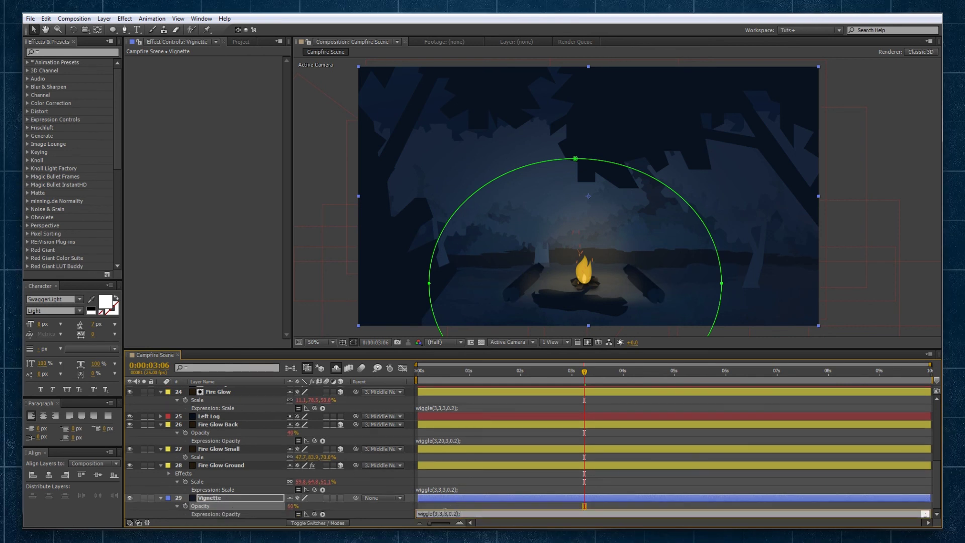
{"action": "left_click", "coordinate": [440, 422]}
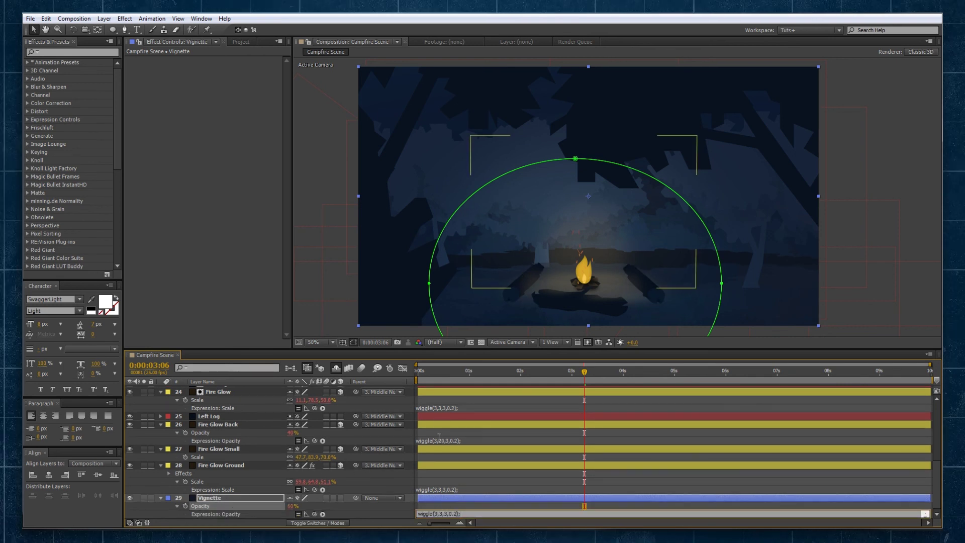
{"action": "double_click", "coordinate": [441, 513]}
{"action": "type", "text": "20"}
{"action": "key", "text": "KP_Enter"}
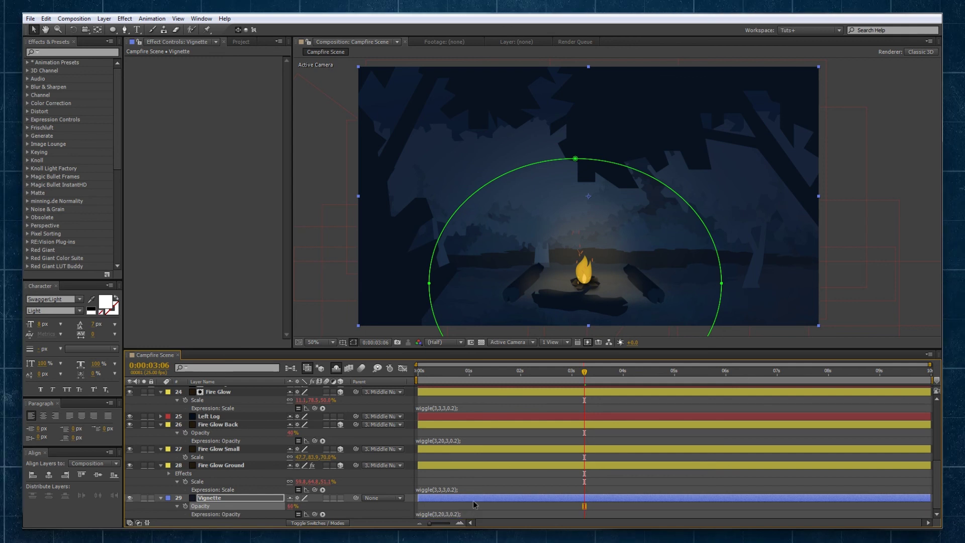
{"action": "left_click", "coordinate": [502, 485]}
{"action": "left_click_drag", "start_coordinate": [515, 371], "coordinate": [576, 371]}
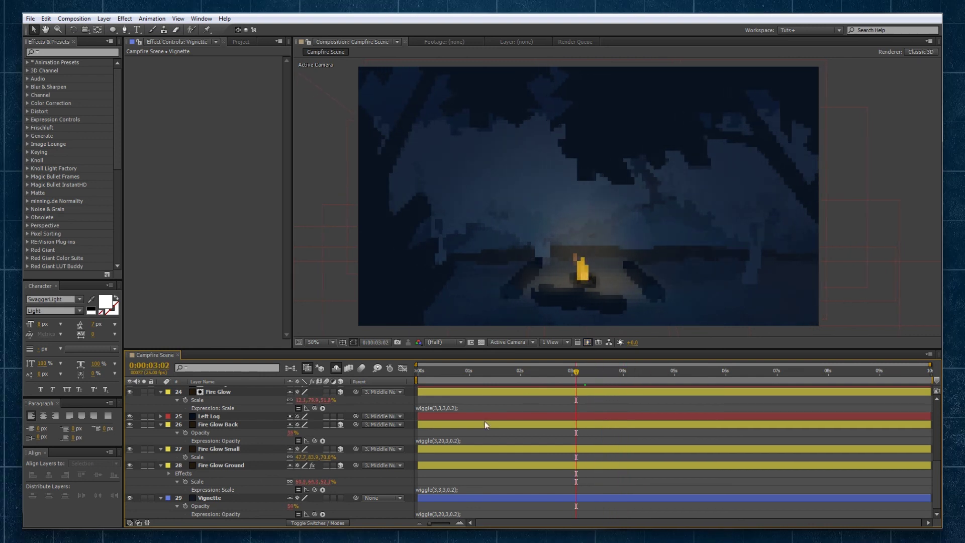
Add wiggle(0.3,6); to the Camera Shake layer's Position and scrub through the shot.
{"action": "scroll", "coordinate": [496, 451], "scroll_direction": "up", "scroll_amount": 10}
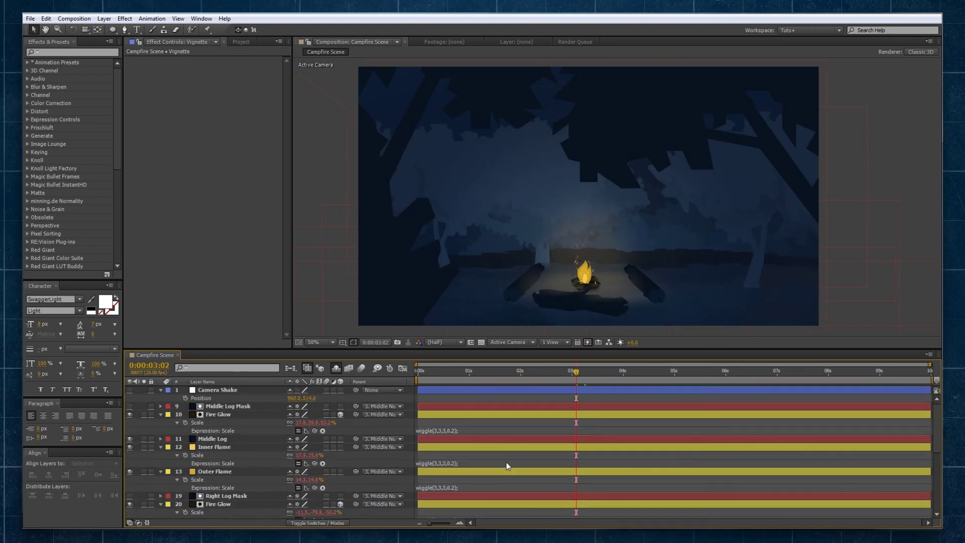
{"action": "left_click", "coordinate": [209, 389]}
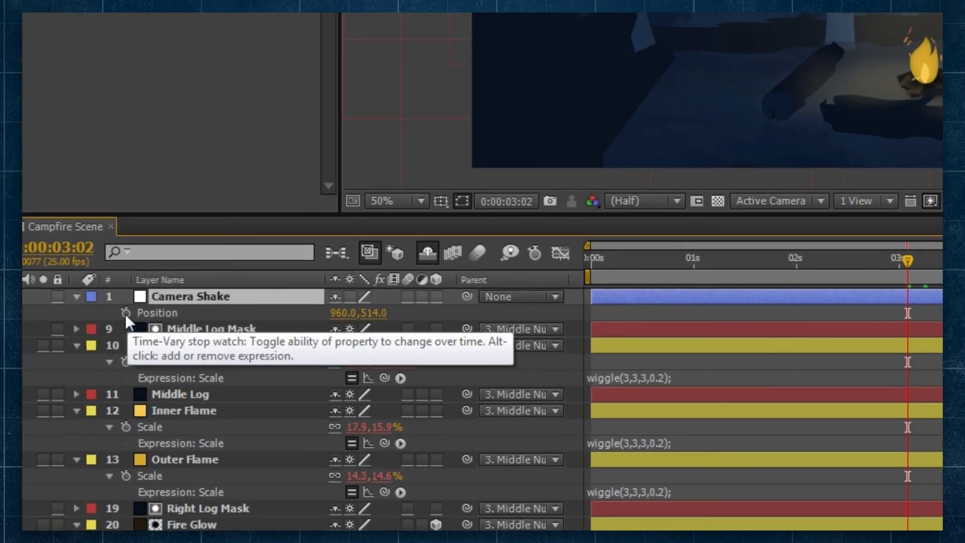
{"action": "left_click", "coordinate": [125, 313], "text": "alt"}
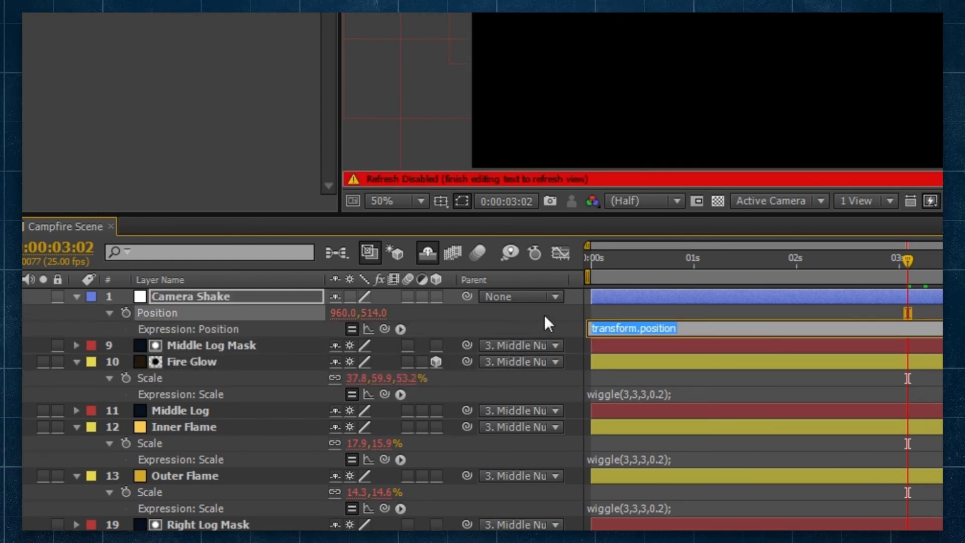
{"action": "type", "text": "wiggle("}
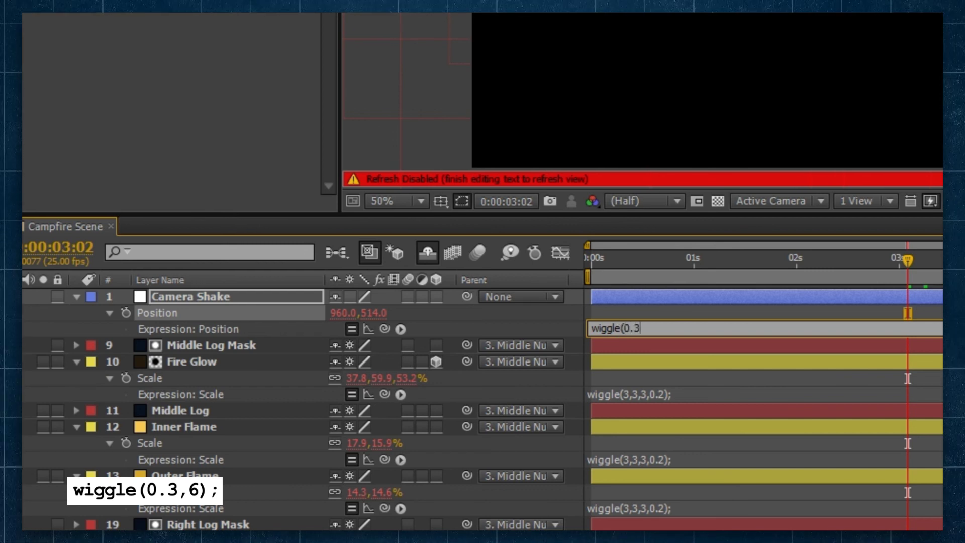
{"action": "type", "text": "0.3,6);"}
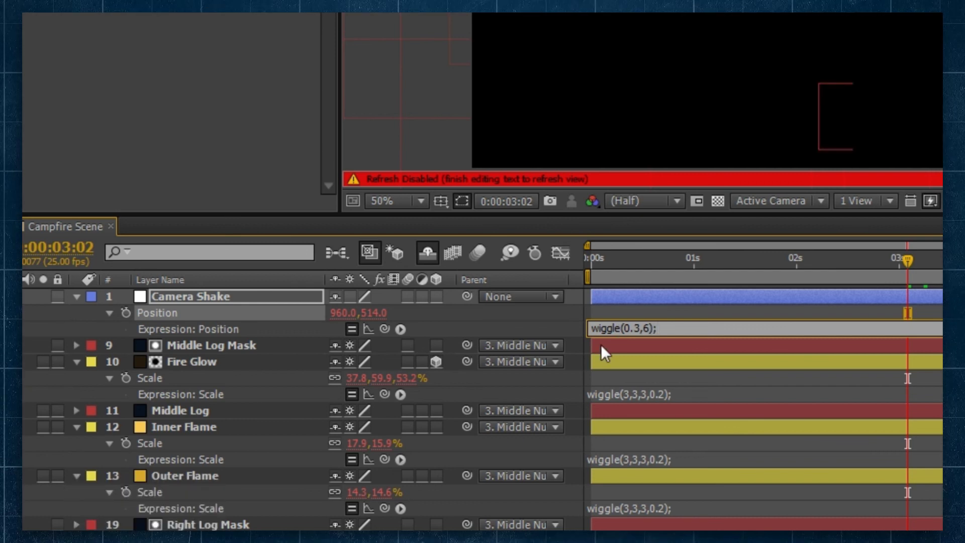
{"action": "key", "text": "KP_Enter"}
{"action": "left_click_drag", "start_coordinate": [816, 265], "coordinate": [829, 266]}
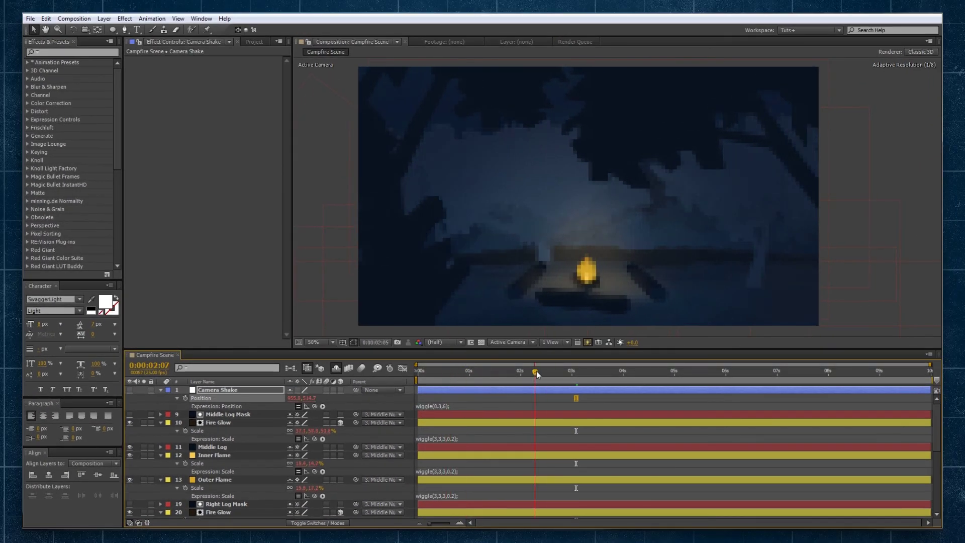
{"action": "left_click_drag", "start_coordinate": [536, 374], "coordinate": [393, 357]}
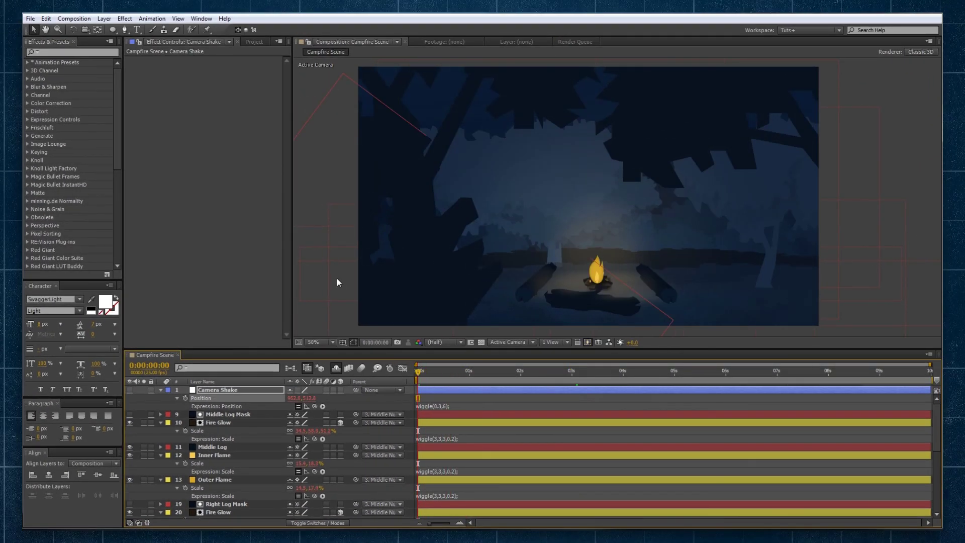
Preview the Campfire Scene to check the flame, glow flicker and wiggle(0.3,6) camera drift.
{"action": "key", "text": "space"}
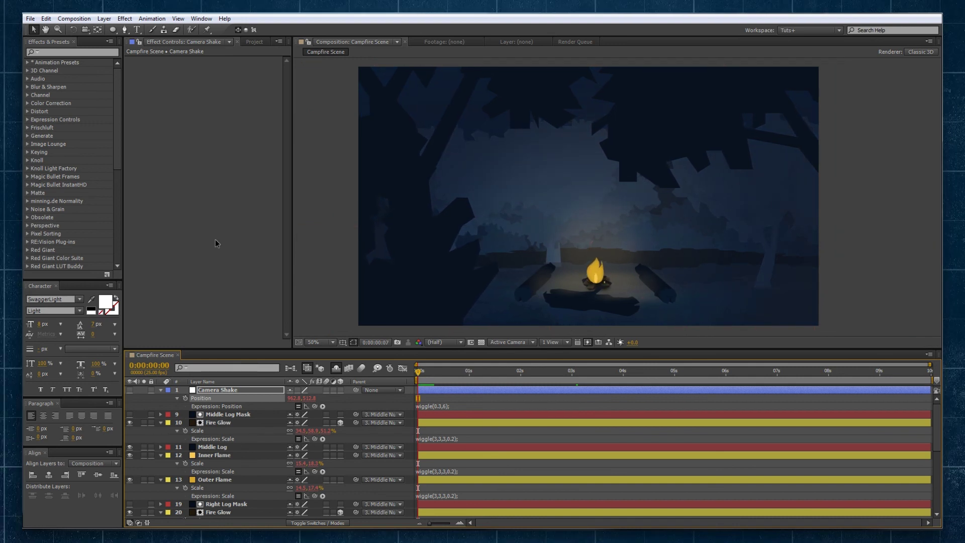